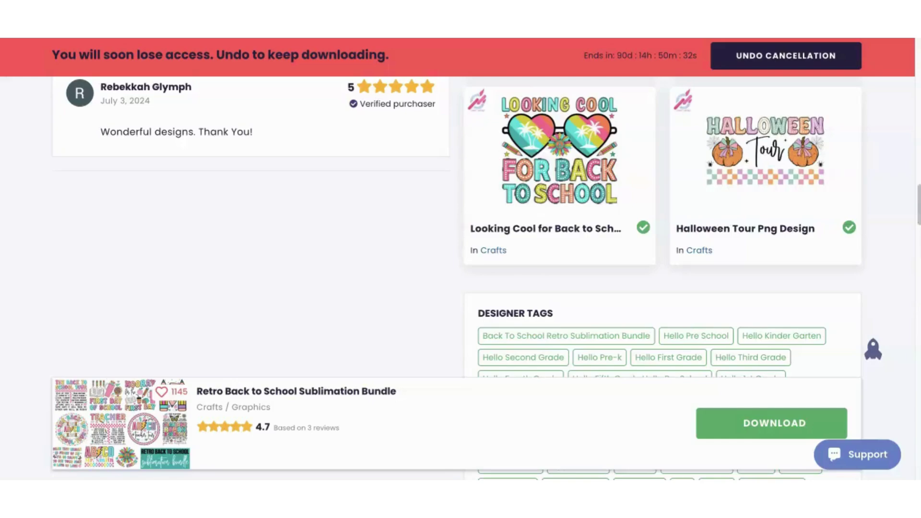
scroll(385, 297, up, 5)
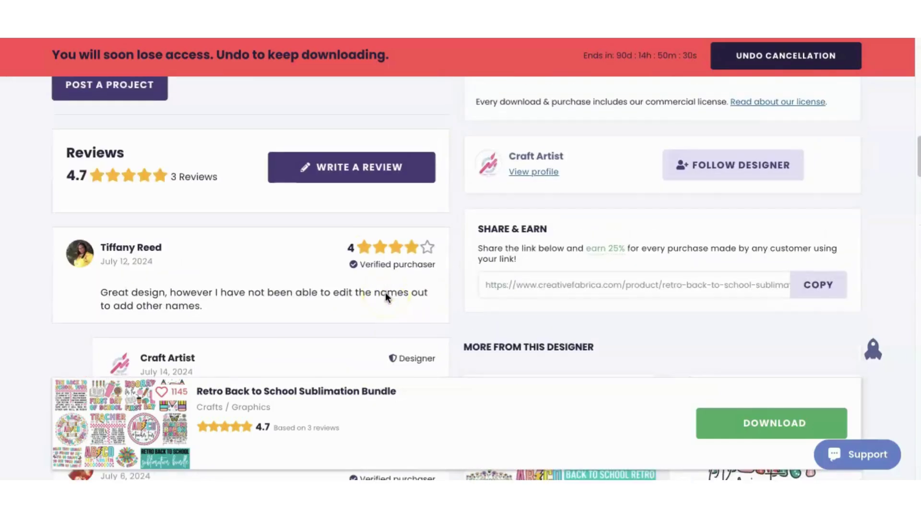
scroll(385, 297, up, 5)
scroll(385, 297, up, 3)
scroll(385, 297, up, 5)
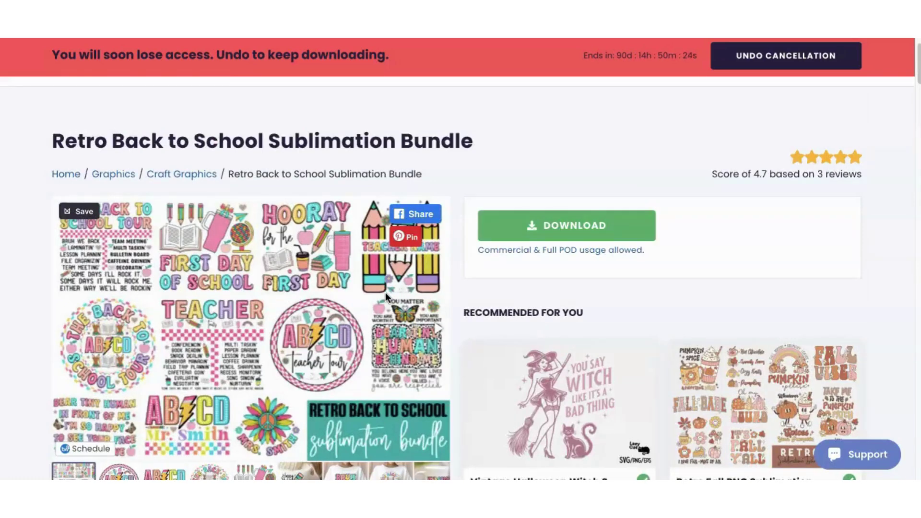
scroll(387, 295, up, 1)
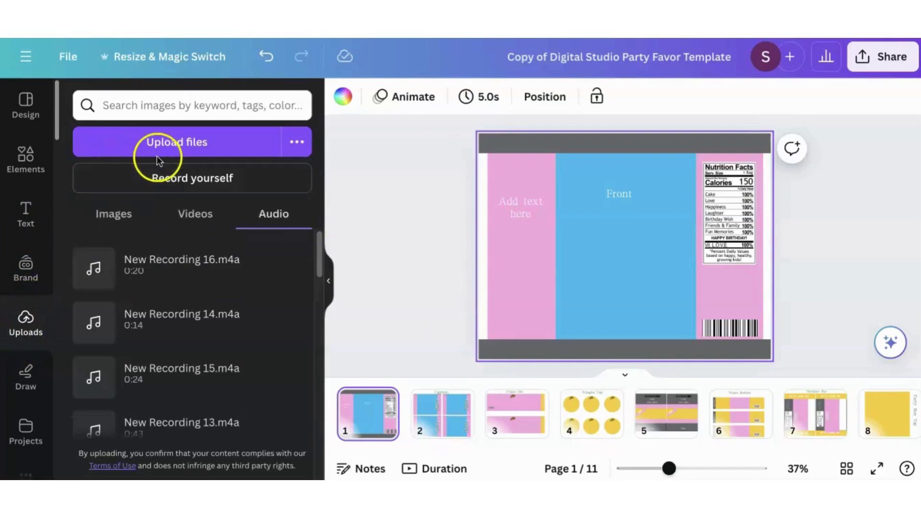
Step: Upload PNG-01.png from the Looking-Cool folder in Downloads
click(163, 143)
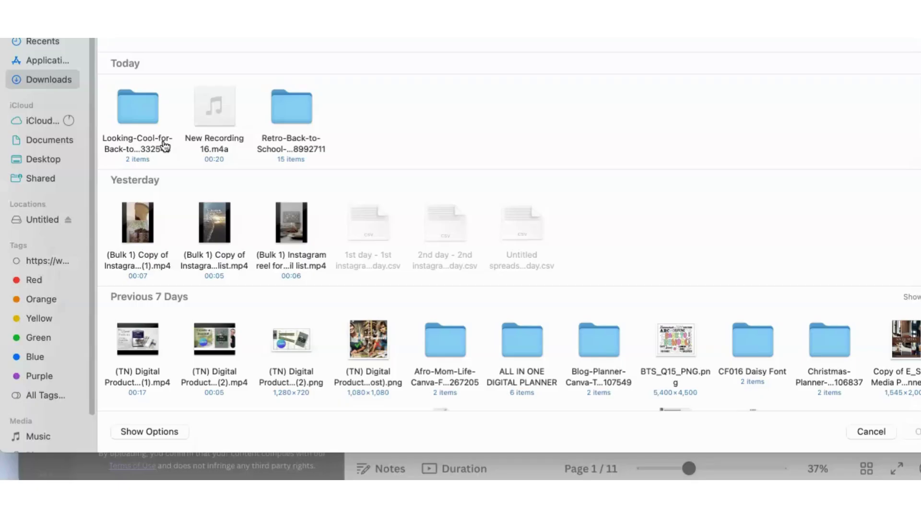
double_click(140, 113)
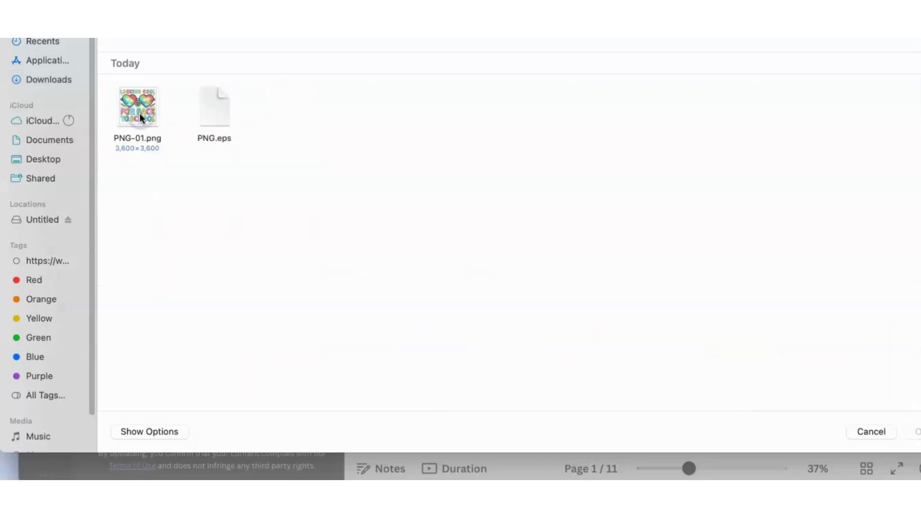
click(139, 113)
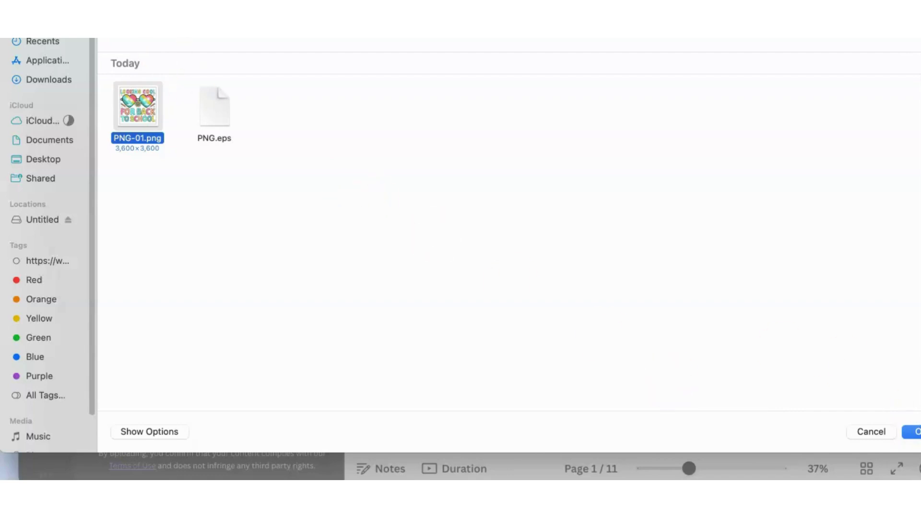
key(Return)
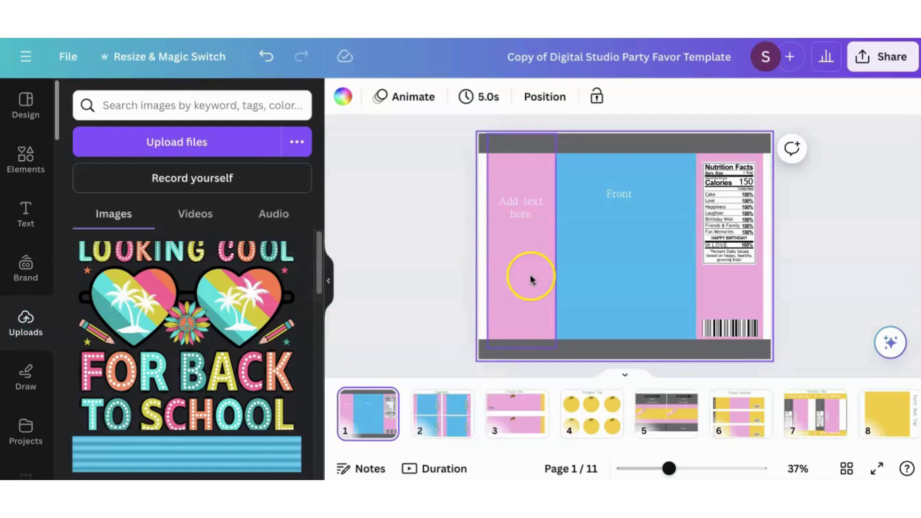
Step: Add the uploaded Looking Cool graphic, resize it and place it on the blue front panel
click(173, 369)
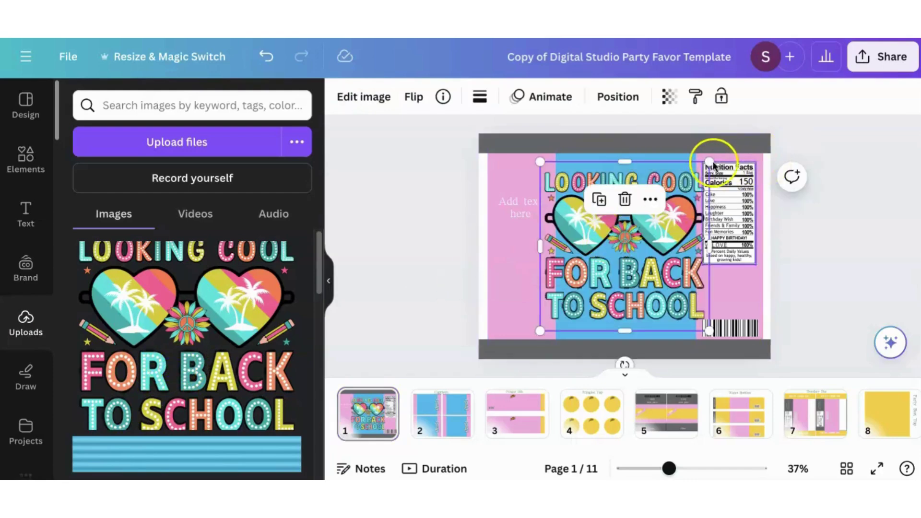
drag(709, 160, 688, 162)
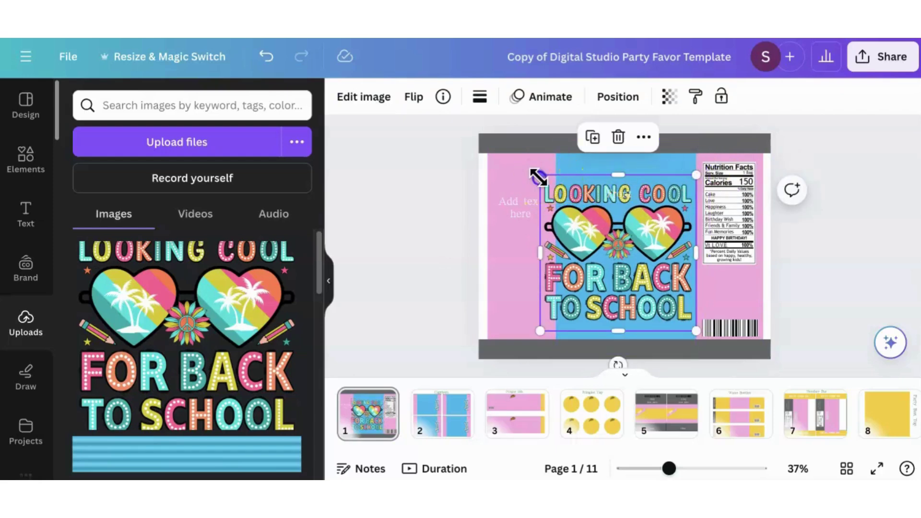
drag(540, 176, 564, 179)
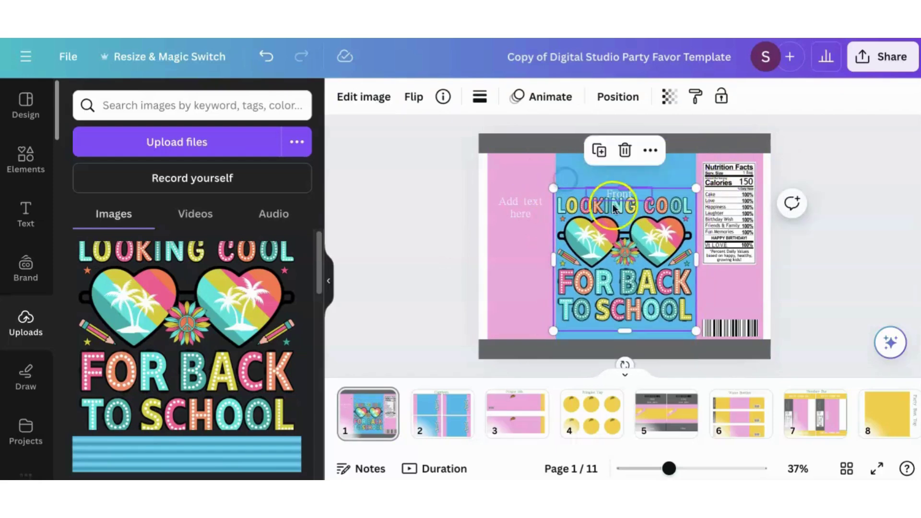
drag(624, 233, 624, 237)
drag(669, 470, 683, 469)
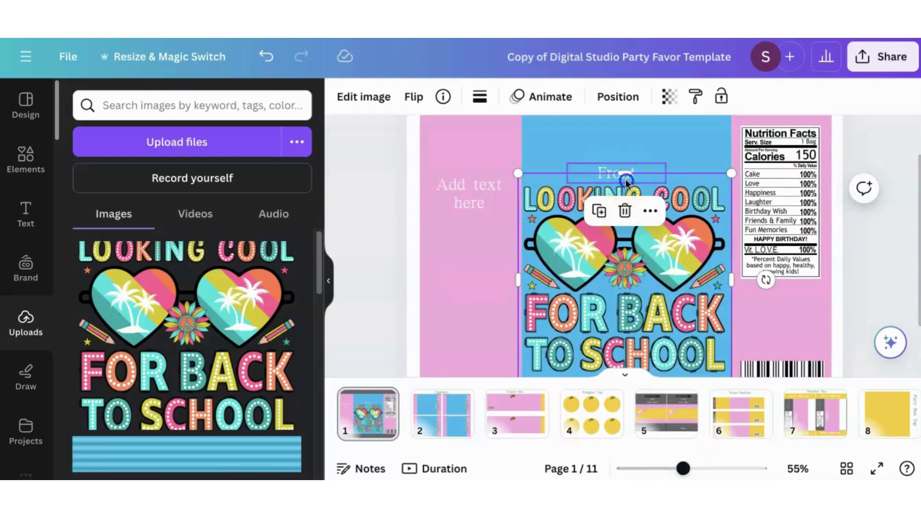
Step: Delete the Front text label and stretch the graphic to fill the blue panel
click(625, 179)
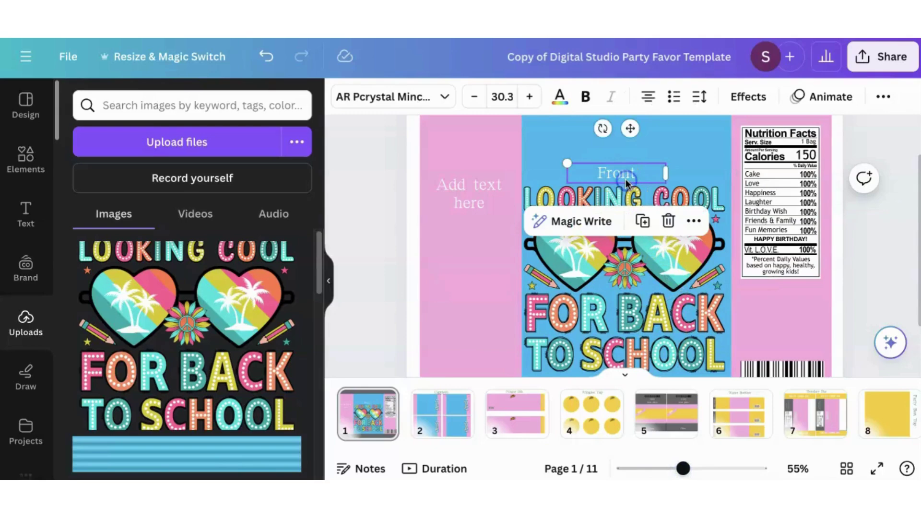
click(673, 219)
drag(648, 262, 650, 244)
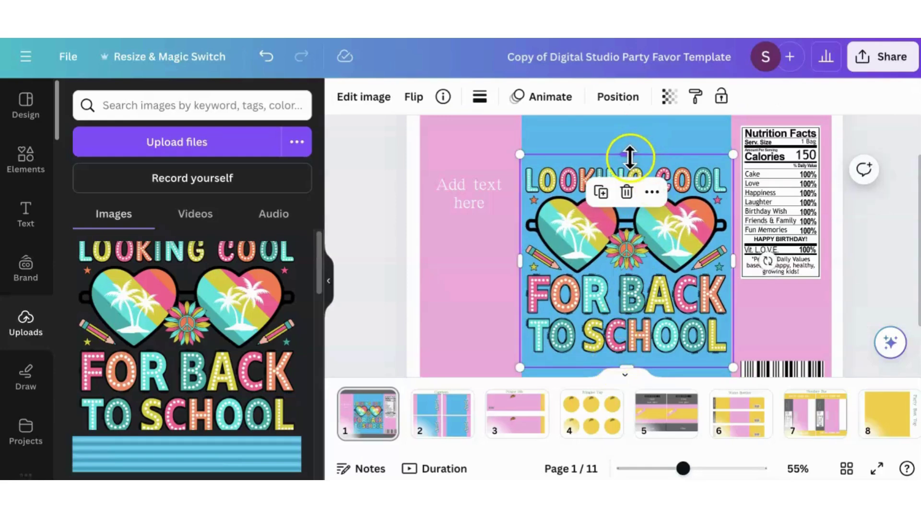
drag(627, 155, 628, 146)
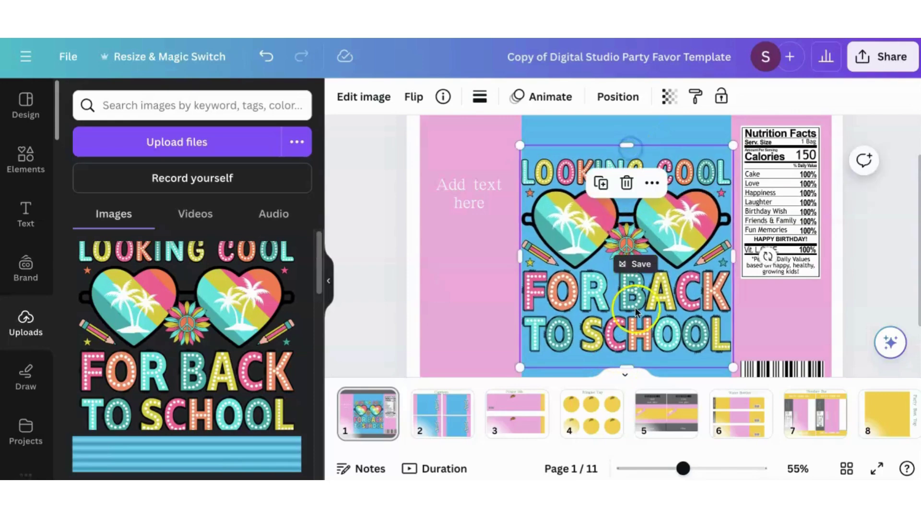
drag(625, 365, 624, 372)
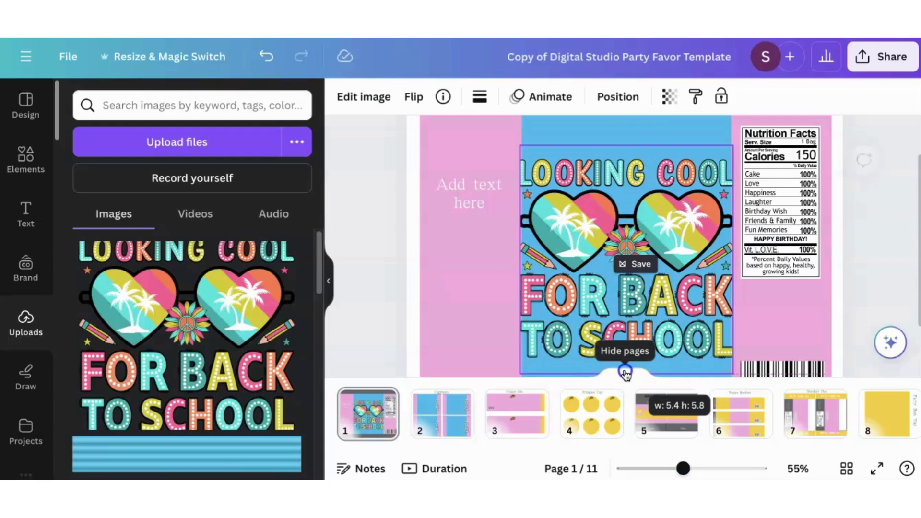
click(655, 131)
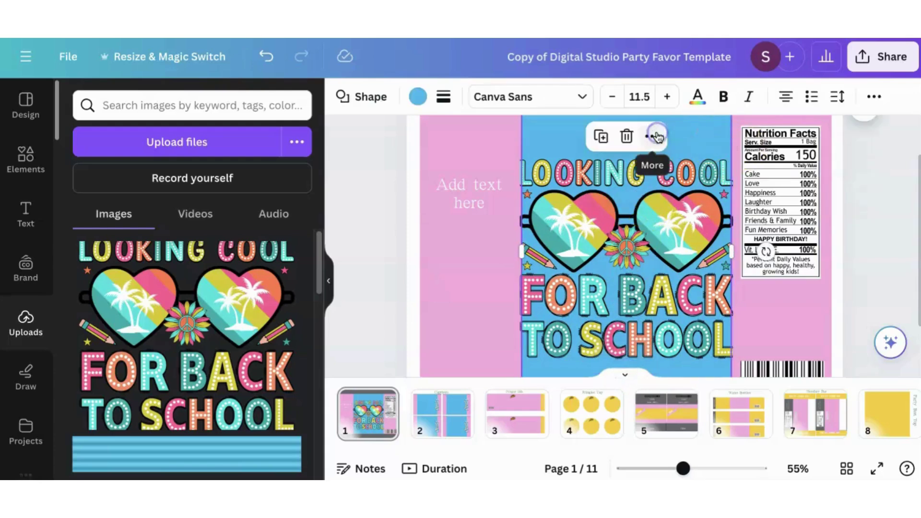
Step: Search the elements library for confetti
click(26, 159)
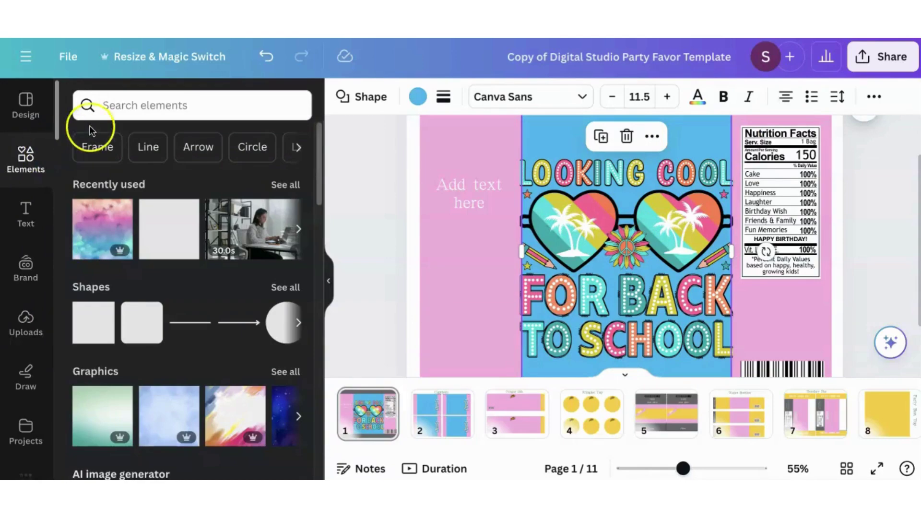
click(139, 106)
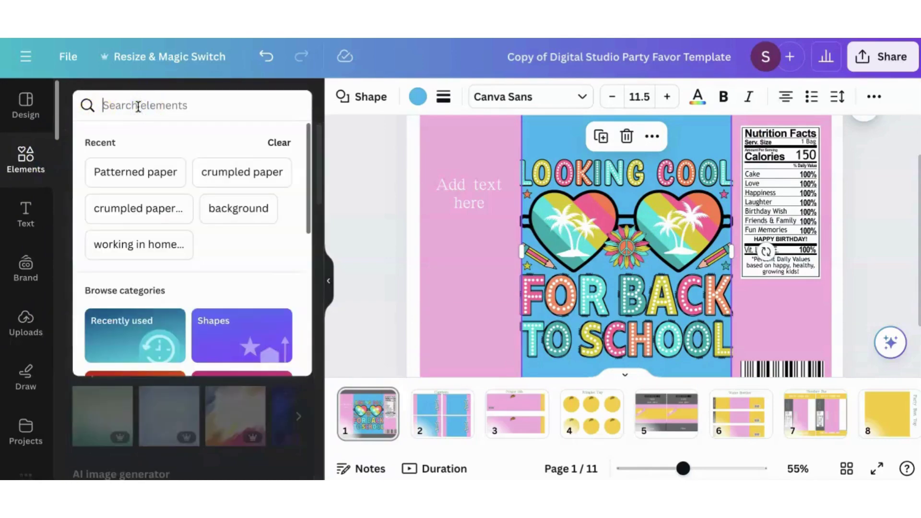
text(coo)
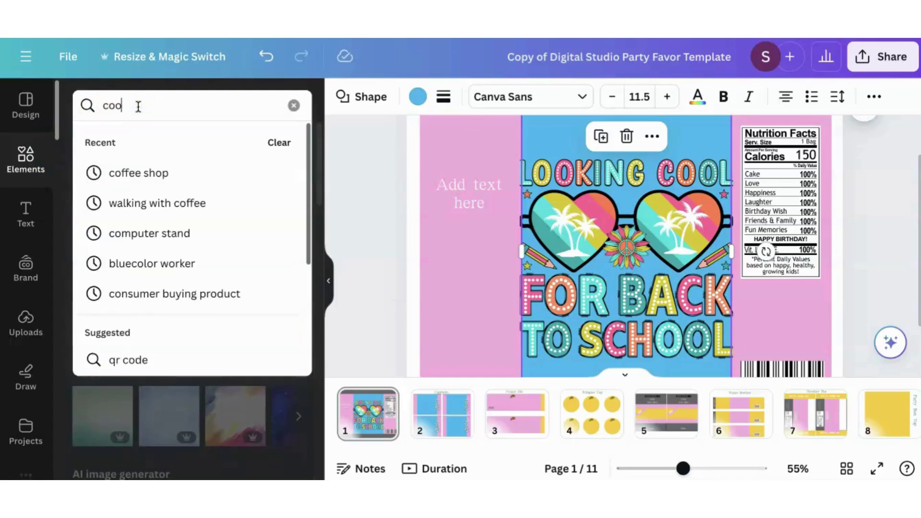
text(nf)
key(BackSpace)
key(BackSpace)
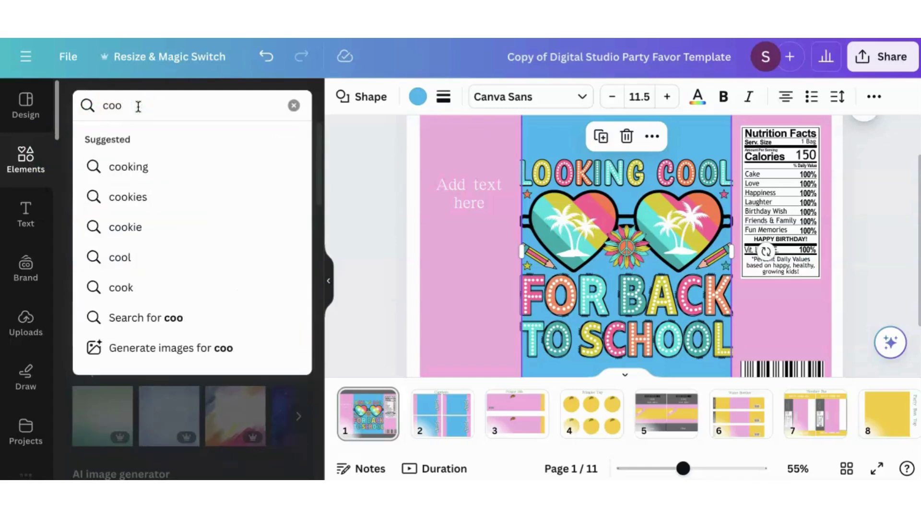
key(BackSpace)
text(nf)
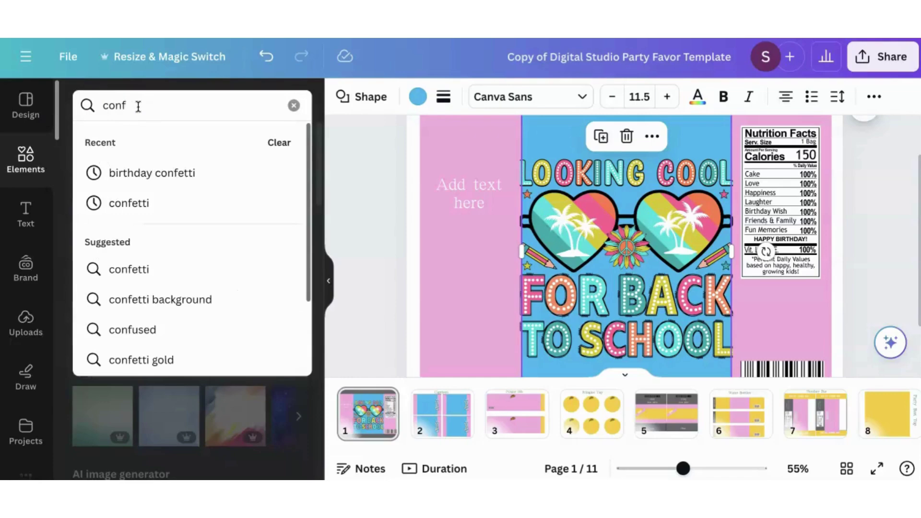
click(127, 202)
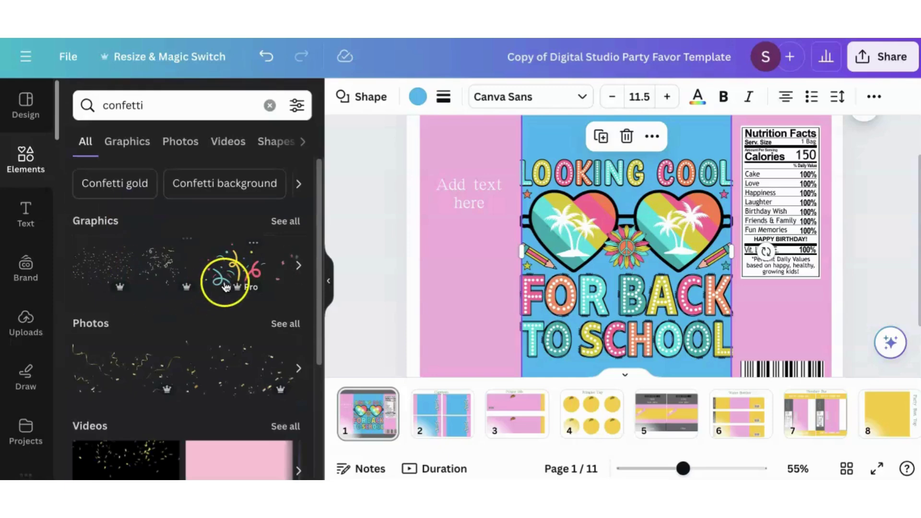
Step: Add and remove a trial sparkle confetti graphic, then filter results to Graphics
click(115, 265)
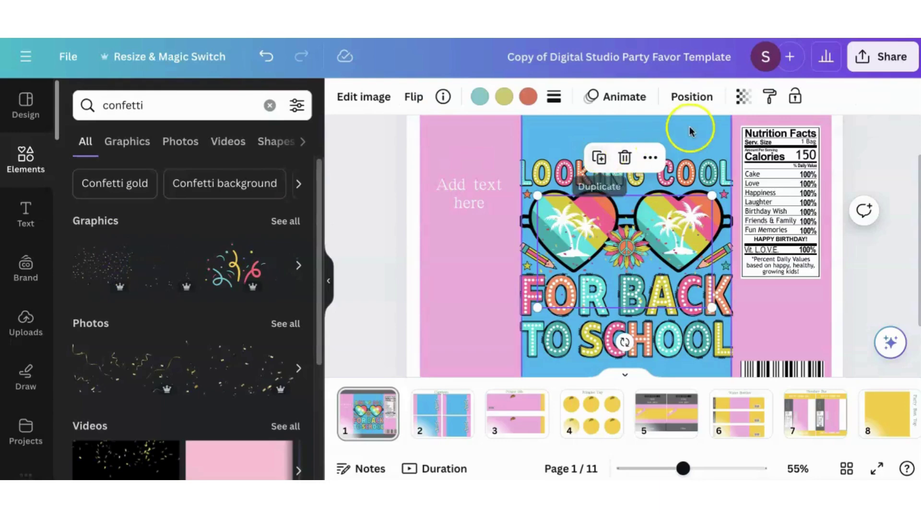
click(625, 157)
click(280, 224)
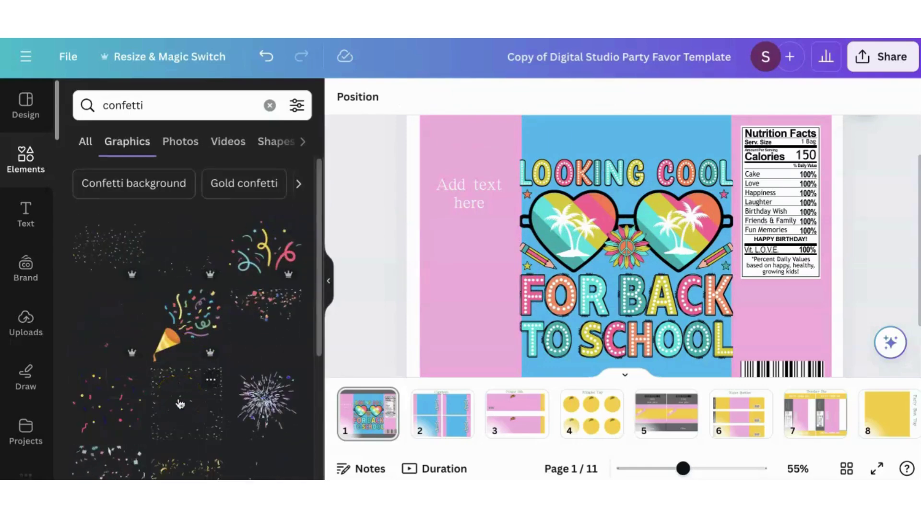
scroll(179, 403, down, 2)
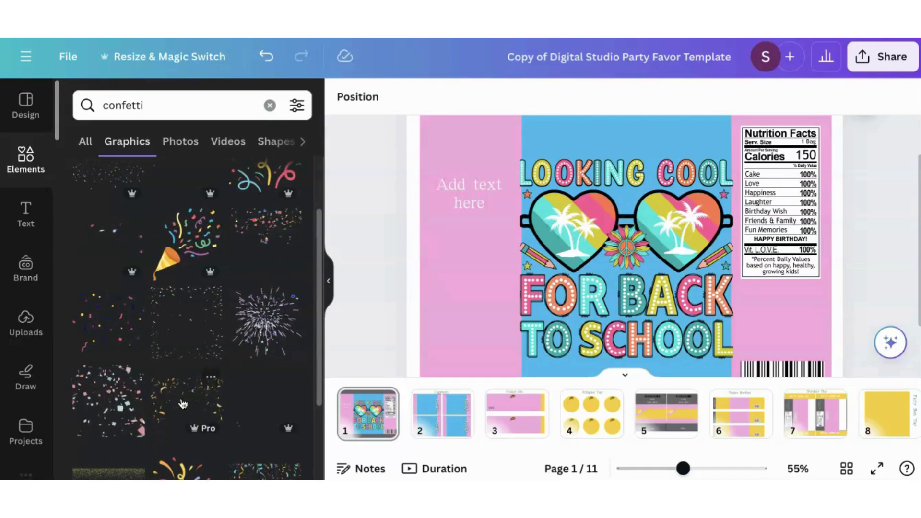
scroll(269, 239, down, 1)
scroll(158, 309, up, 3)
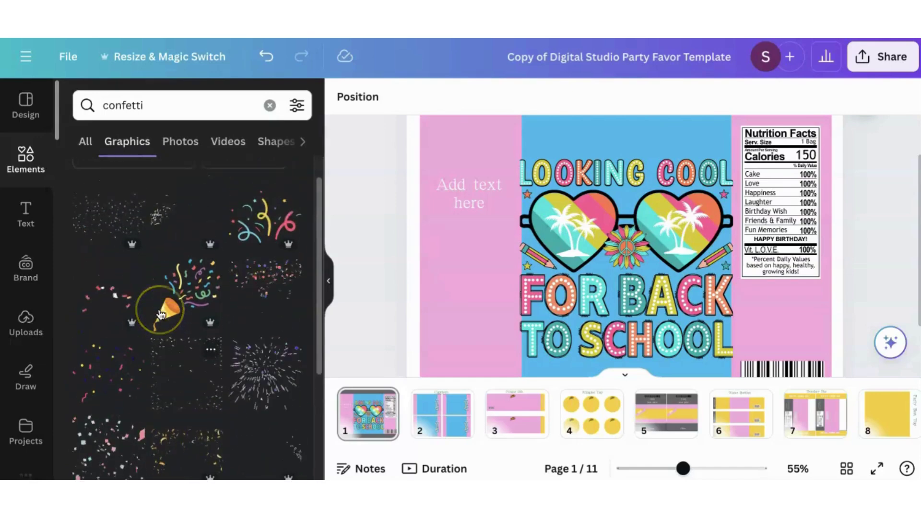
Step: Place a confetti streamer over FOR BACK TO SCHOOL and send it backward
click(261, 253)
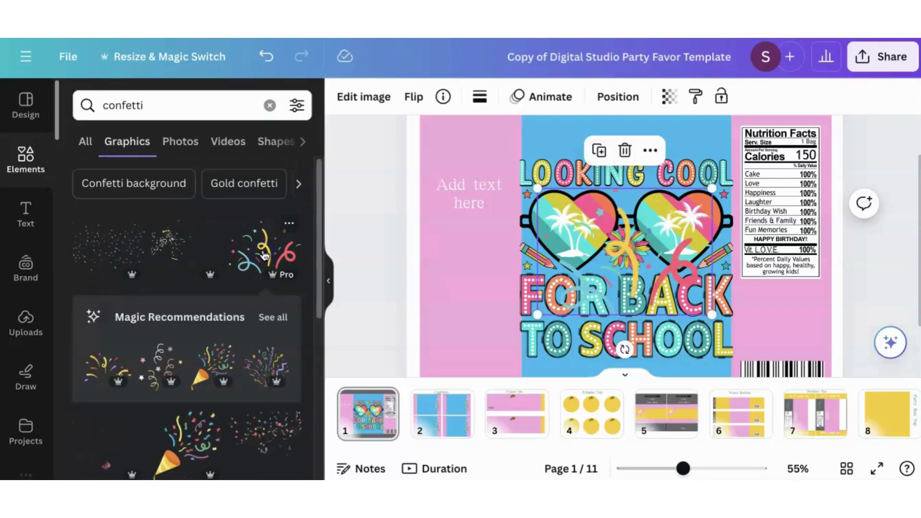
drag(665, 233, 652, 319)
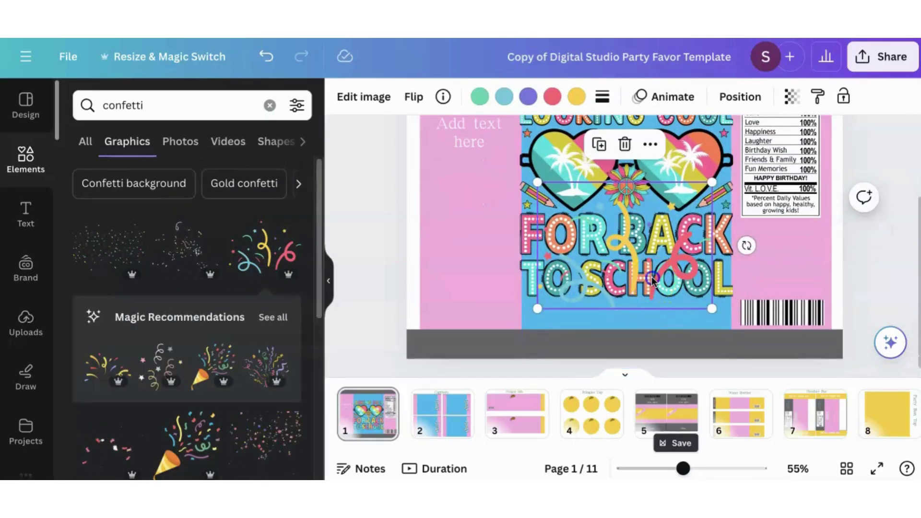
drag(652, 276, 651, 305)
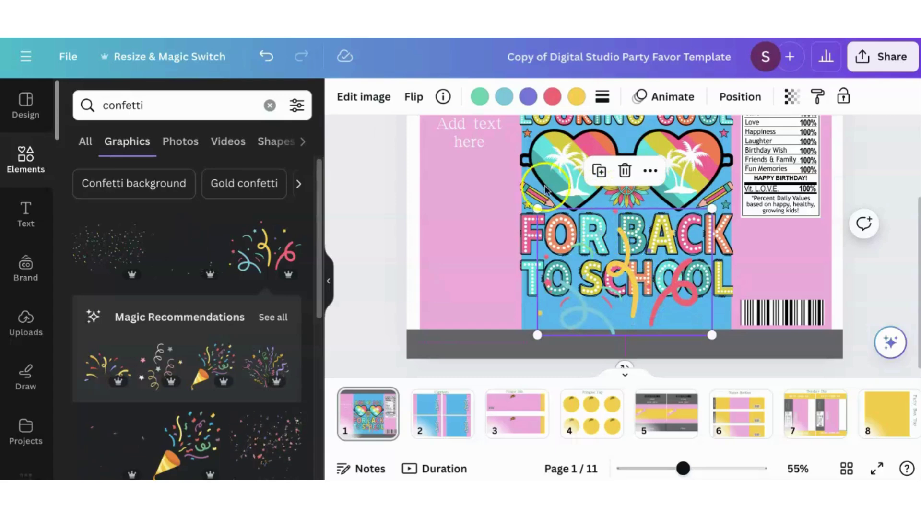
click(733, 101)
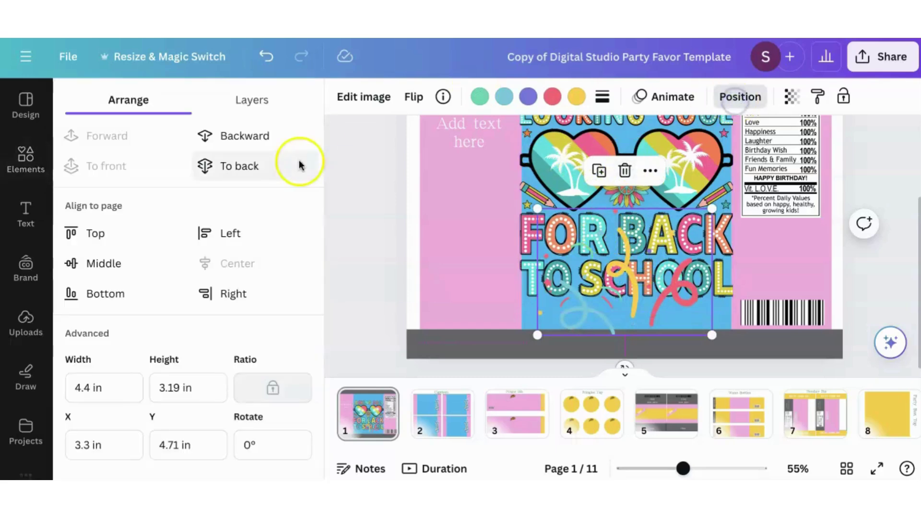
click(250, 134)
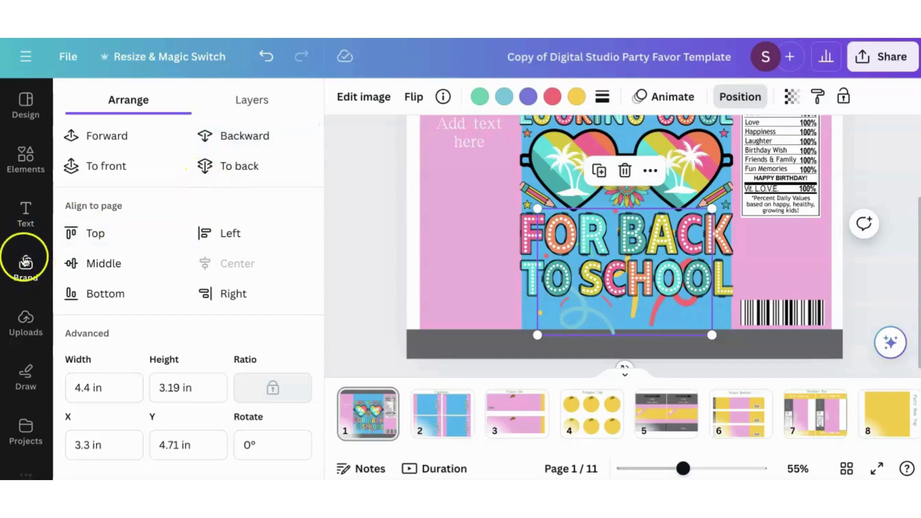
Step: Add a vertically flipped confetti copy at the top, sent behind LOOKING COOL
click(26, 159)
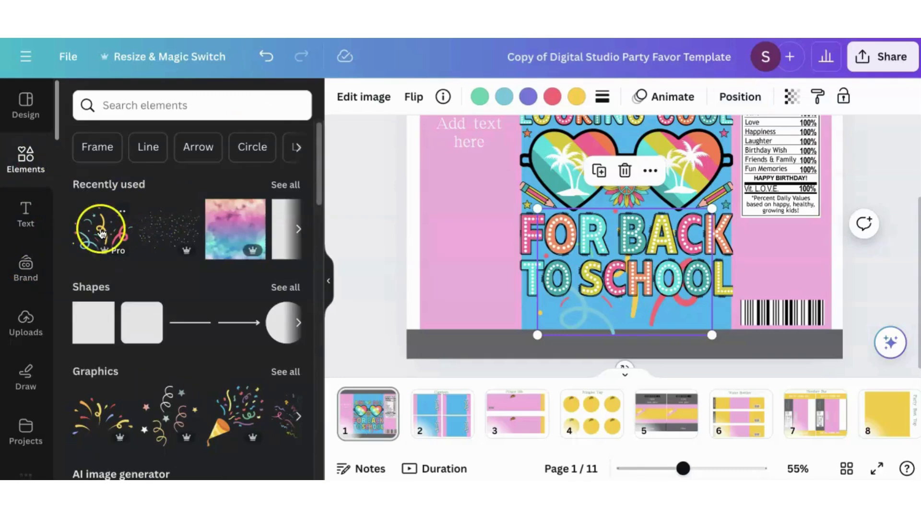
click(101, 234)
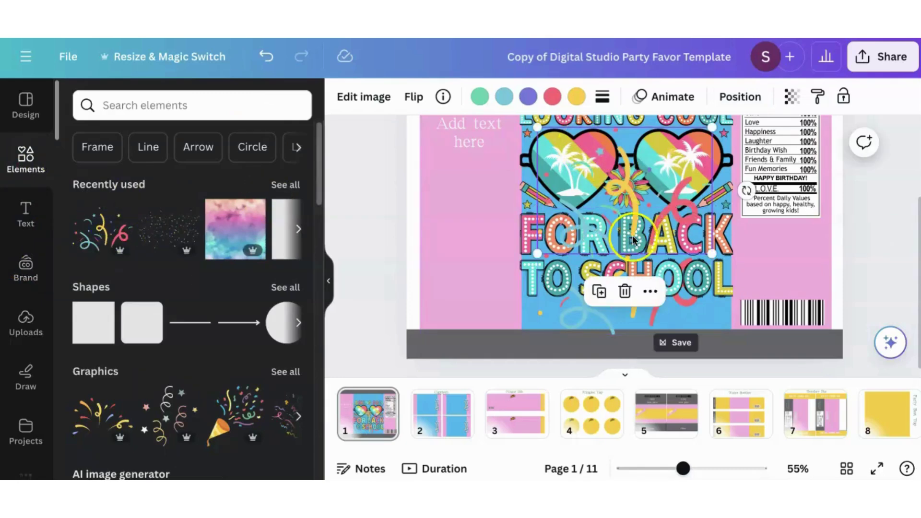
scroll(633, 246, up, 3)
drag(633, 247, 620, 193)
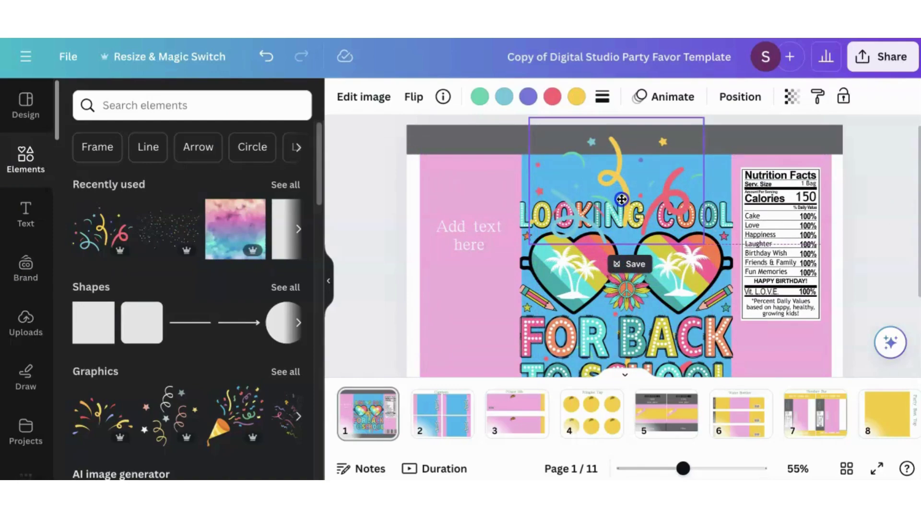
click(416, 97)
click(425, 166)
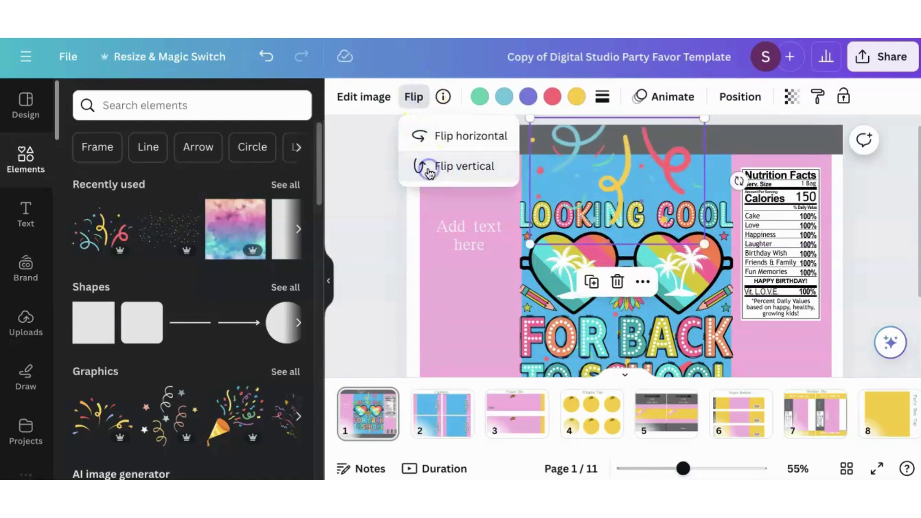
drag(689, 194, 683, 225)
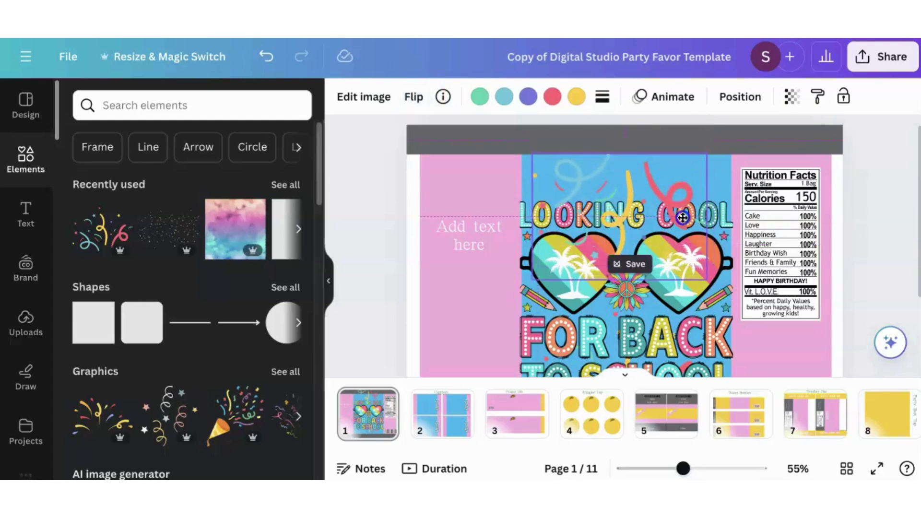
click(740, 103)
click(245, 145)
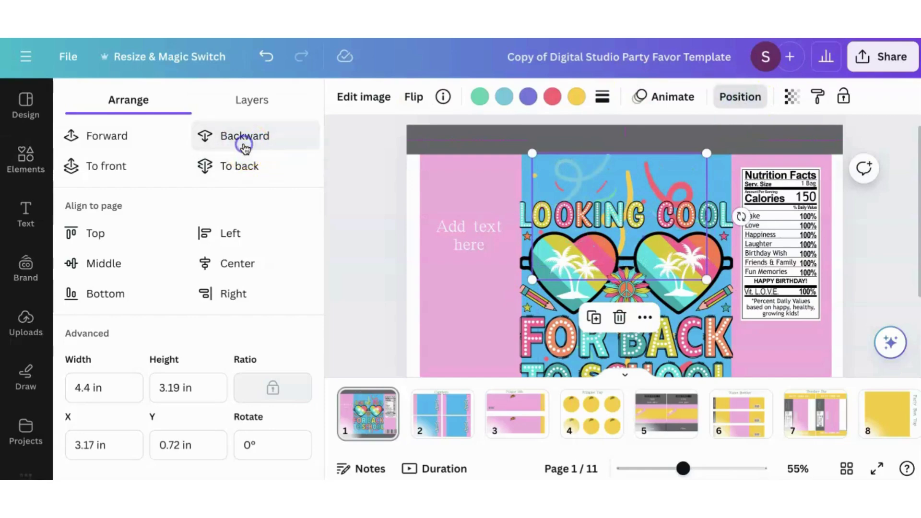
scroll(628, 291, down, 3)
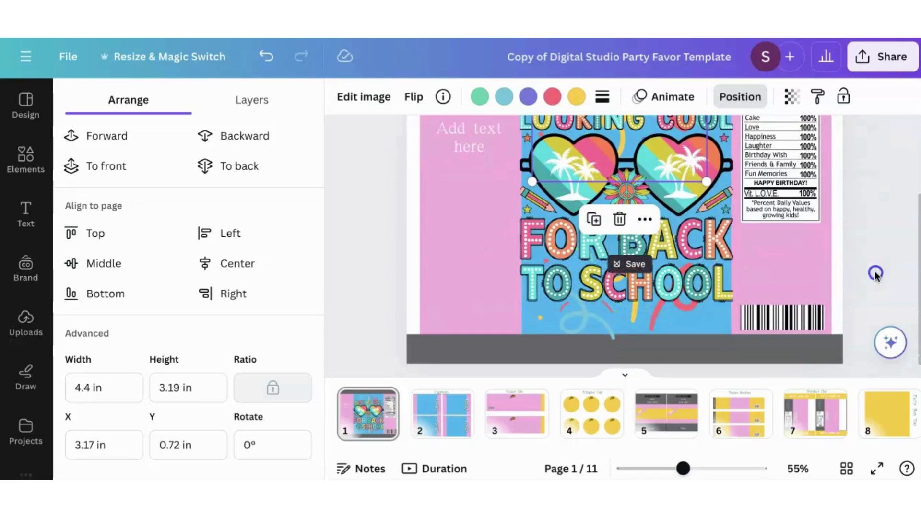
click(869, 276)
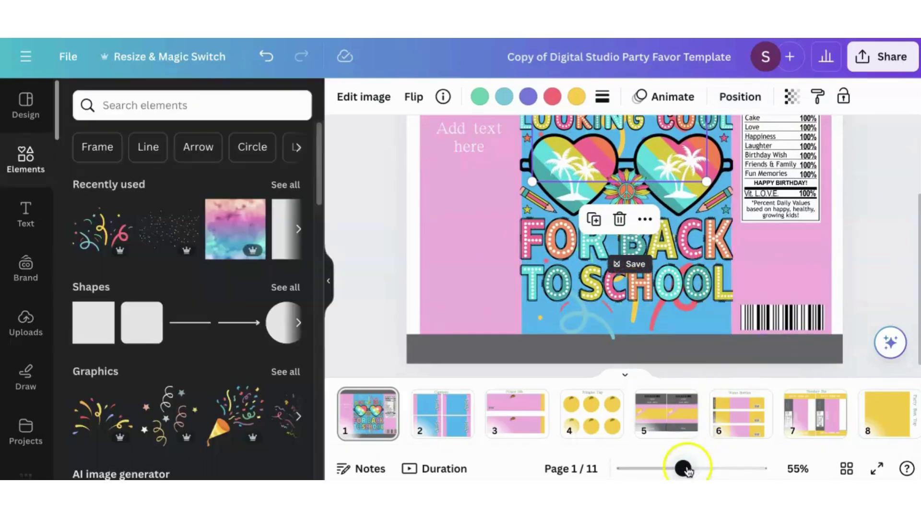
Step: Recolour the pink left side panel teal
drag(683, 468, 668, 468)
click(801, 252)
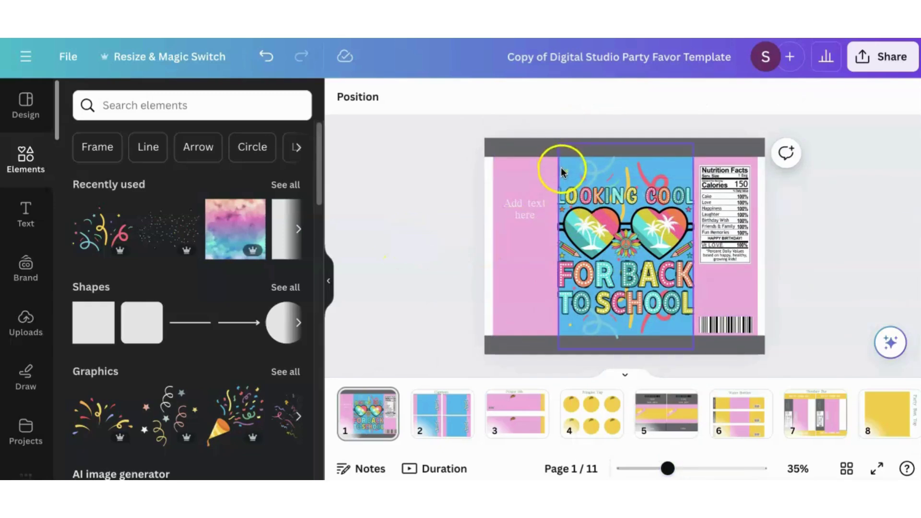
click(524, 271)
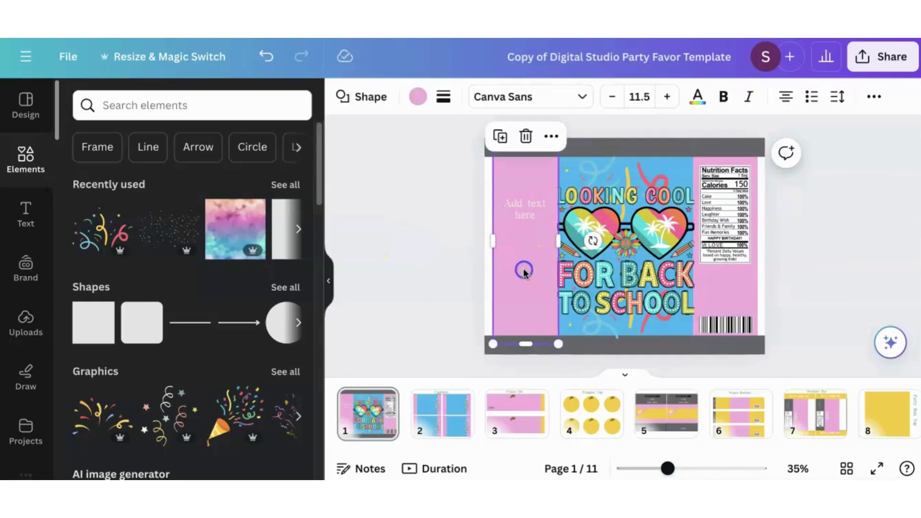
click(418, 97)
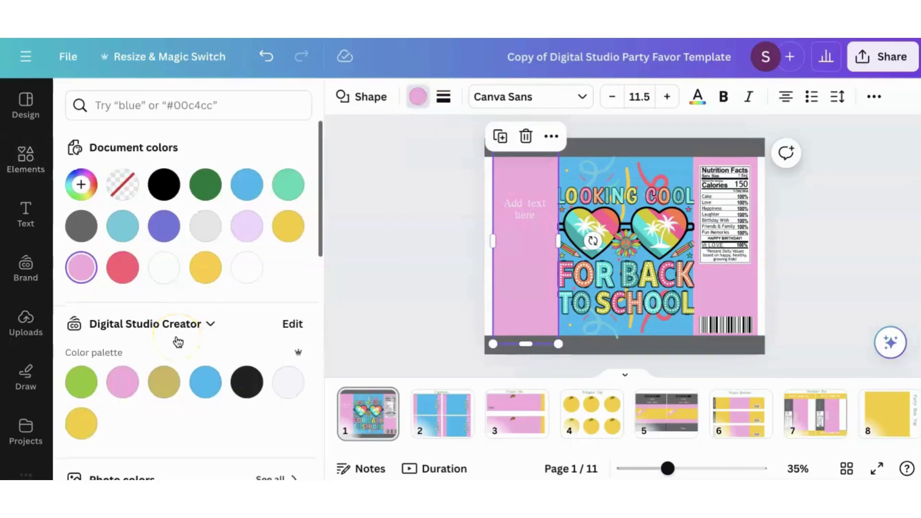
scroll(177, 342, down, 2)
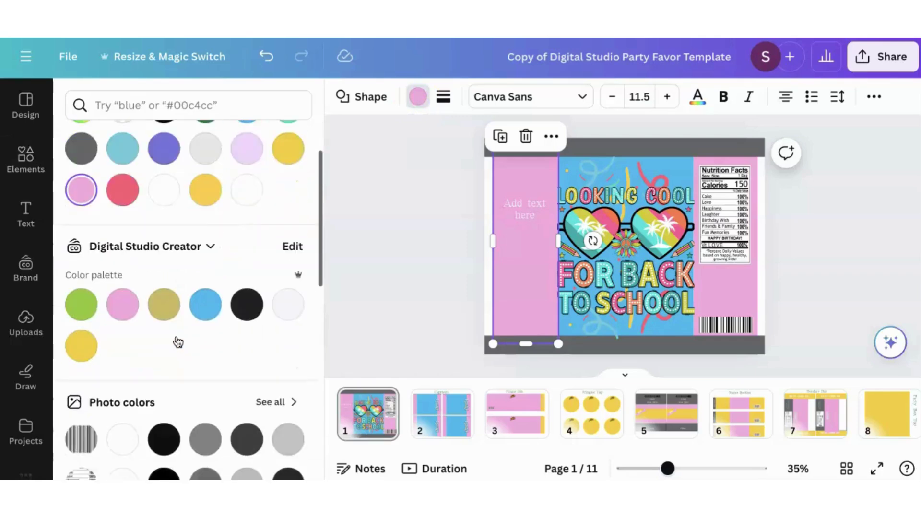
scroll(191, 319, down, 1)
scroll(195, 319, down, 3)
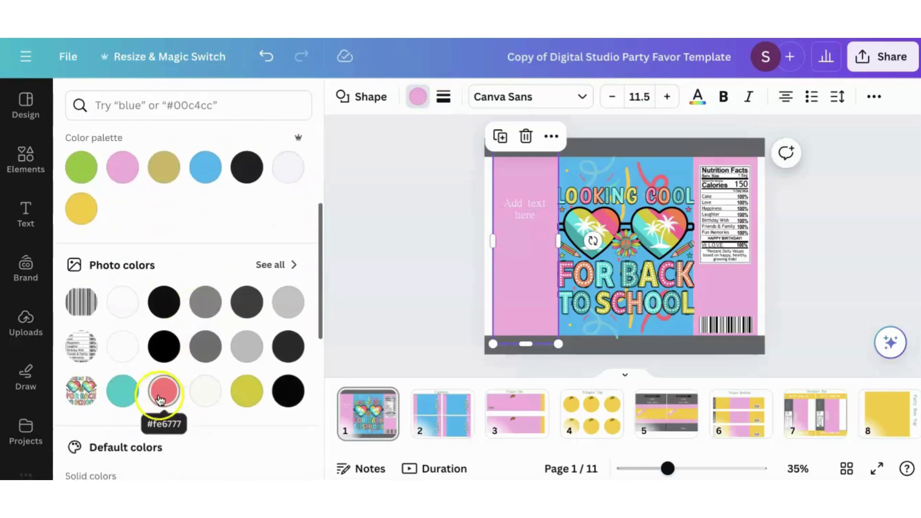
click(82, 401)
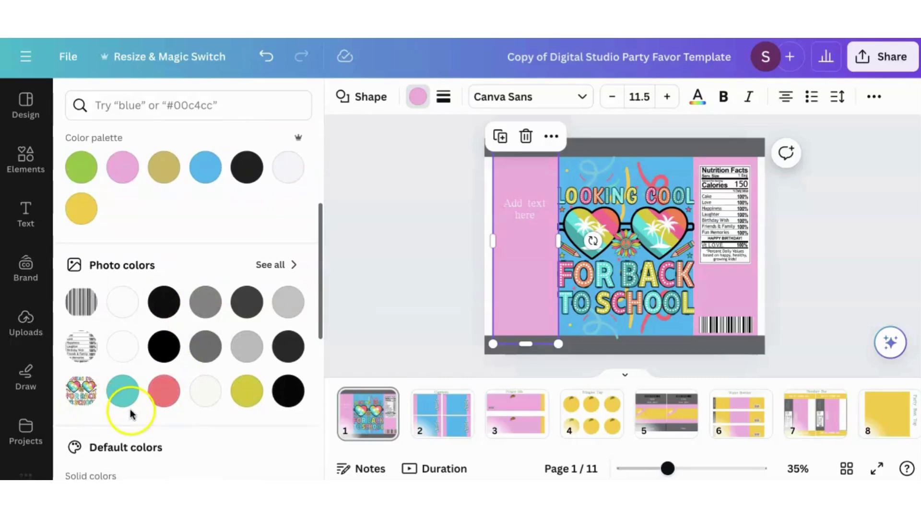
click(164, 404)
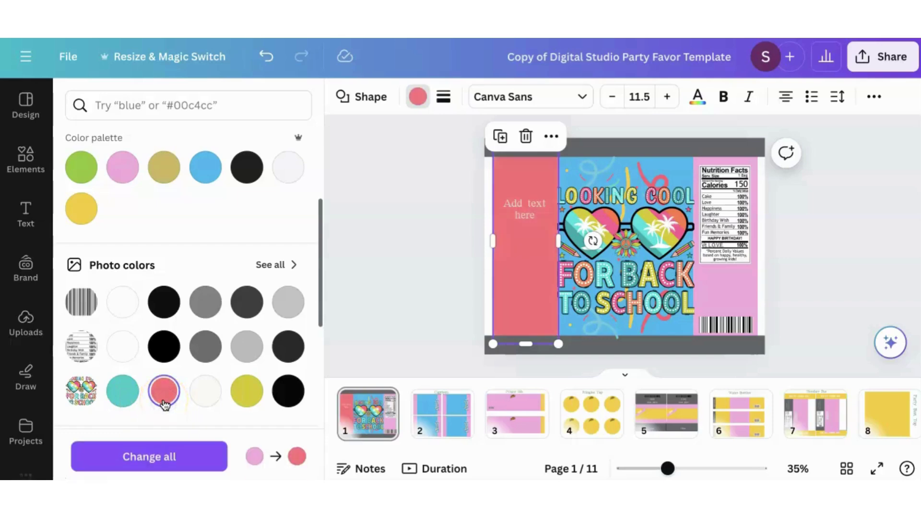
click(123, 405)
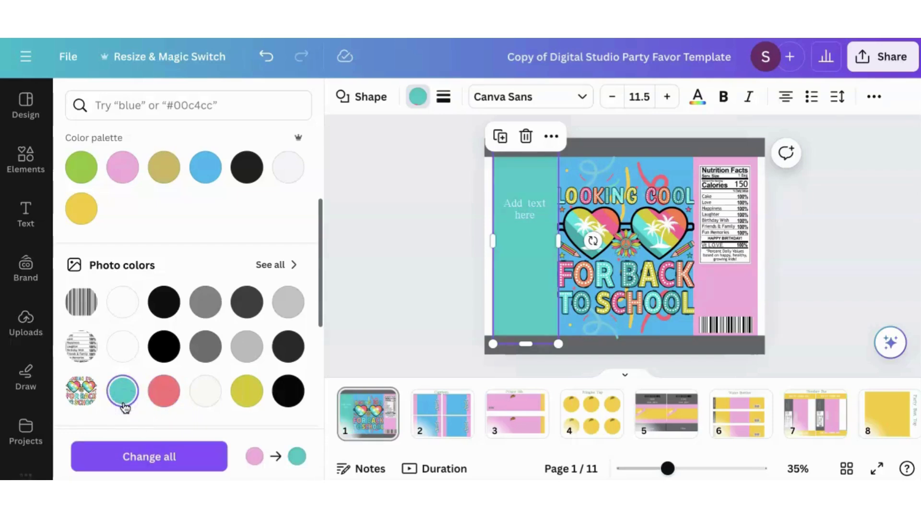
Step: Recolour the pink right side panel coral (#fe6777)
click(728, 296)
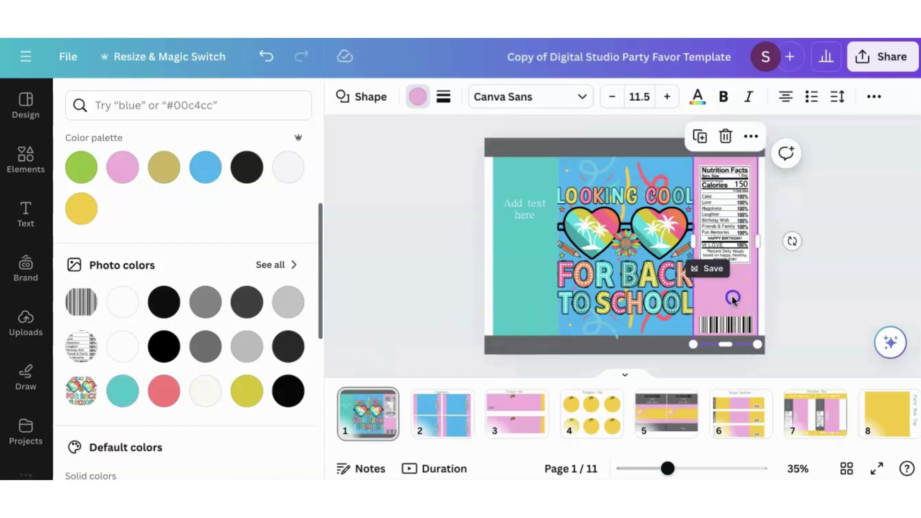
click(163, 391)
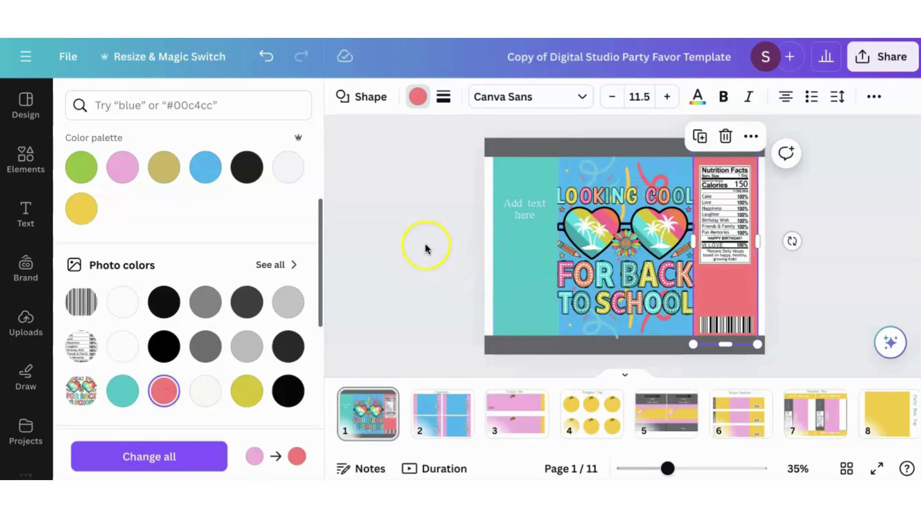
click(404, 282)
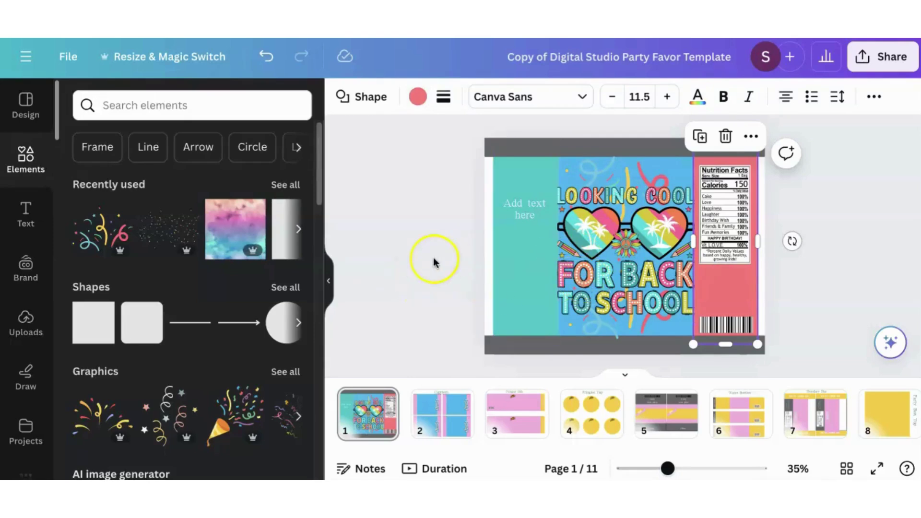
Step: Delete the Add text here placeholder and nudge the Nutrition Facts label into place on the coral panel
click(405, 268)
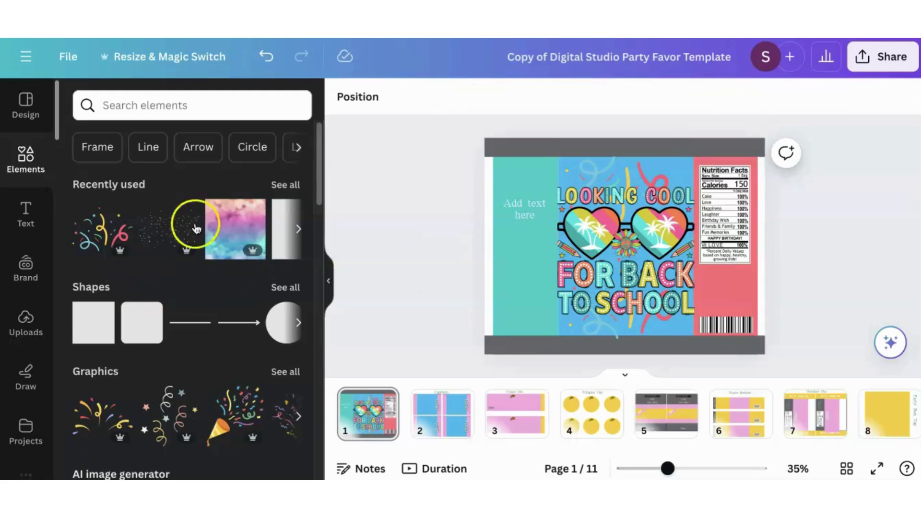
click(515, 214)
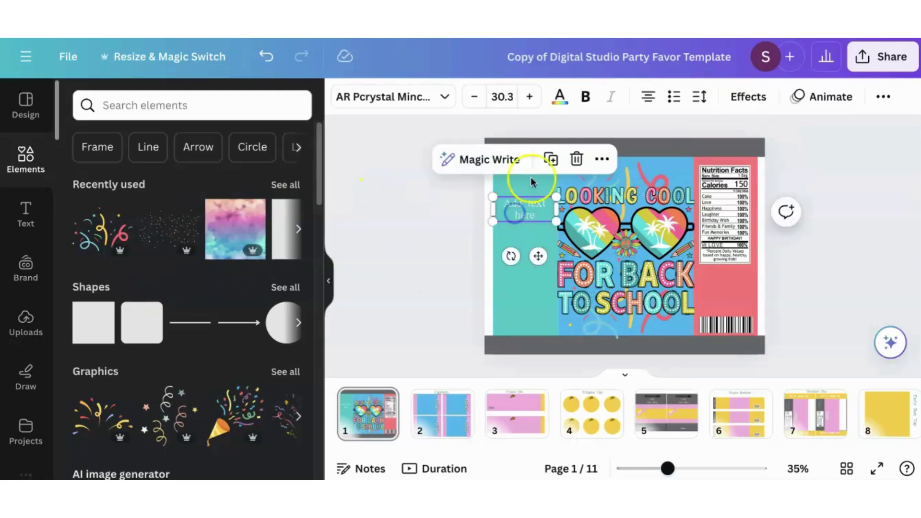
click(576, 160)
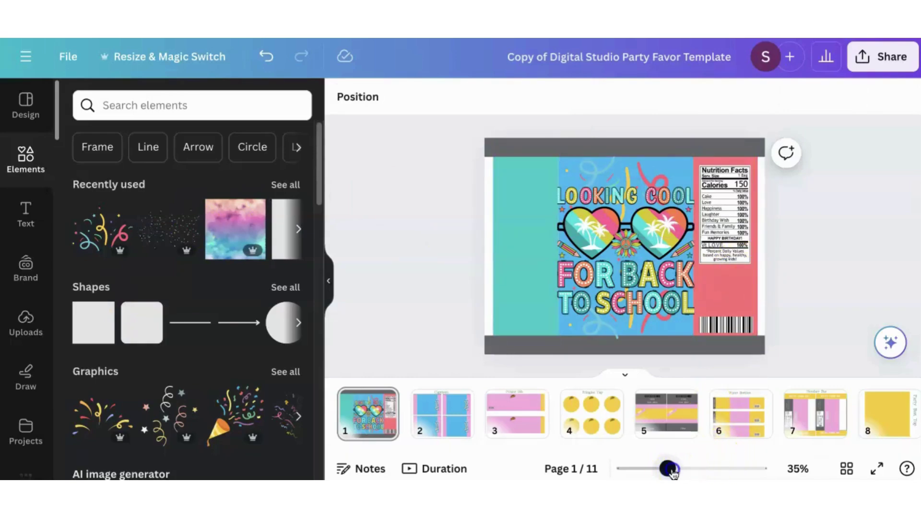
drag(669, 469, 689, 469)
scroll(816, 257, up, 2)
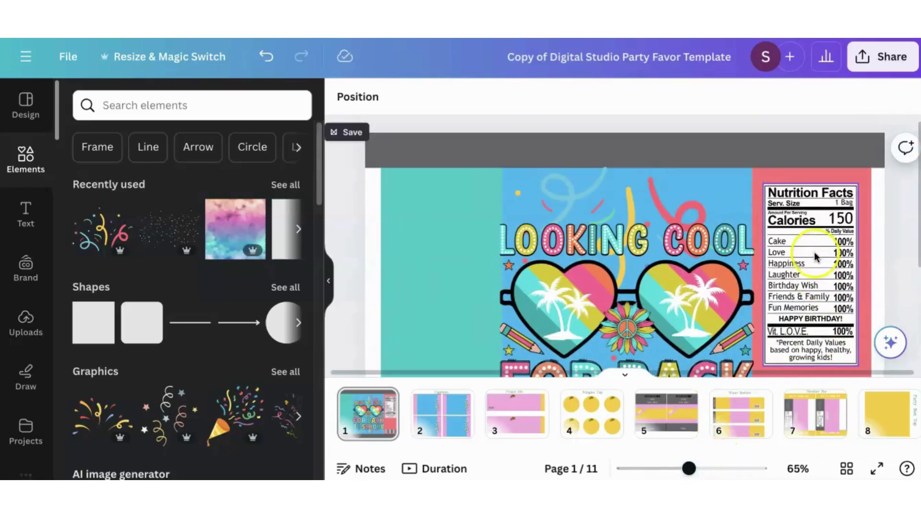
click(814, 193)
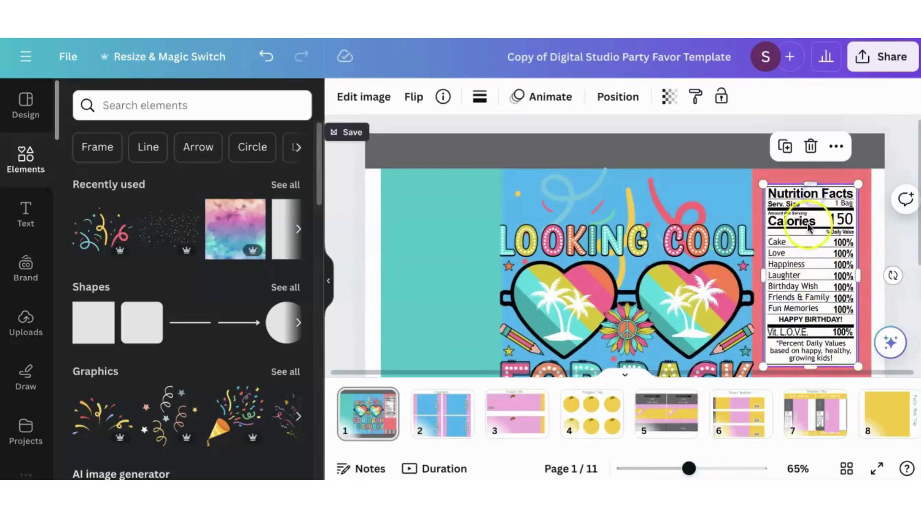
drag(809, 225, 808, 230)
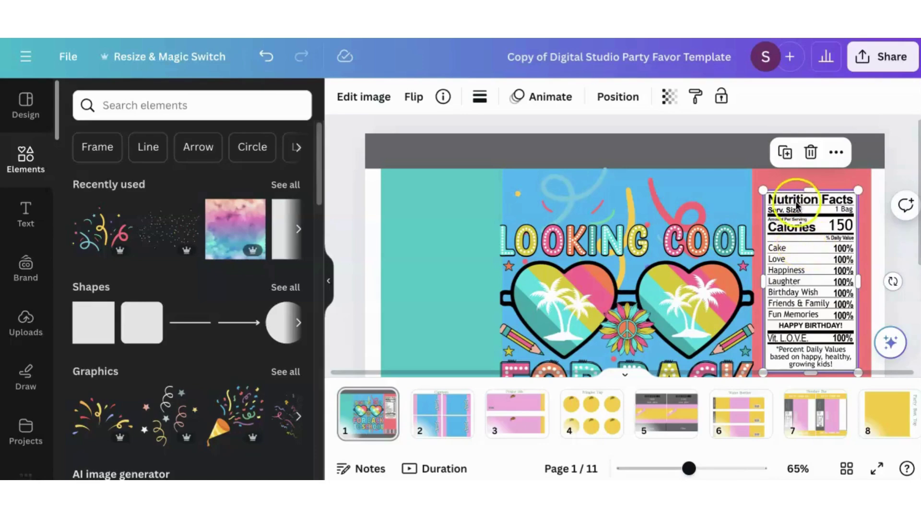
click(387, 101)
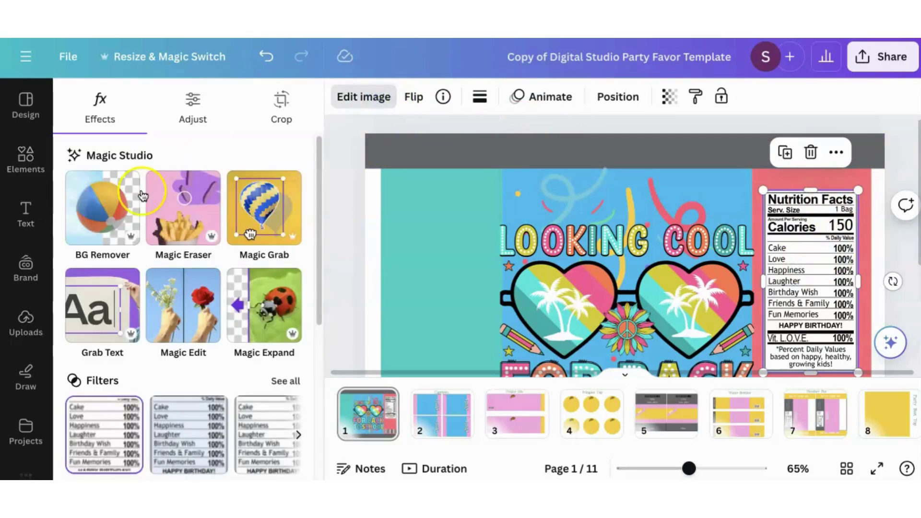
click(186, 227)
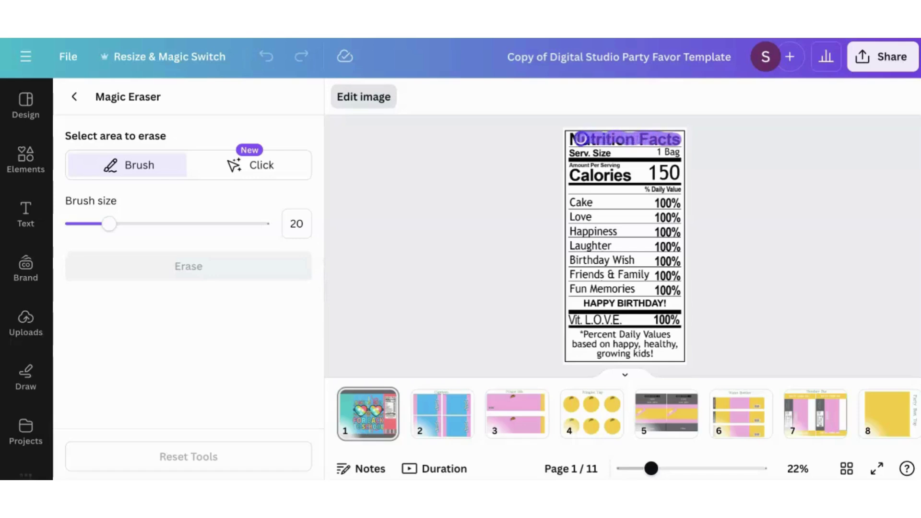
drag(575, 139, 575, 138)
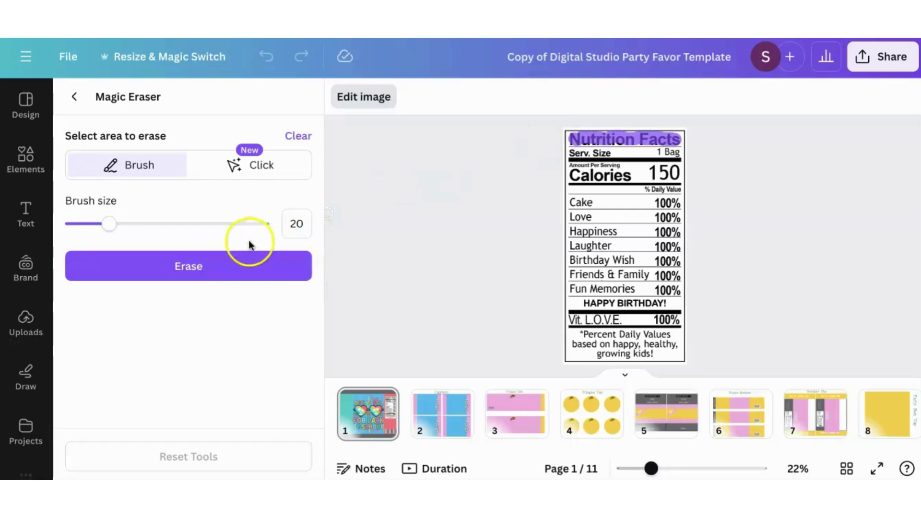
click(232, 267)
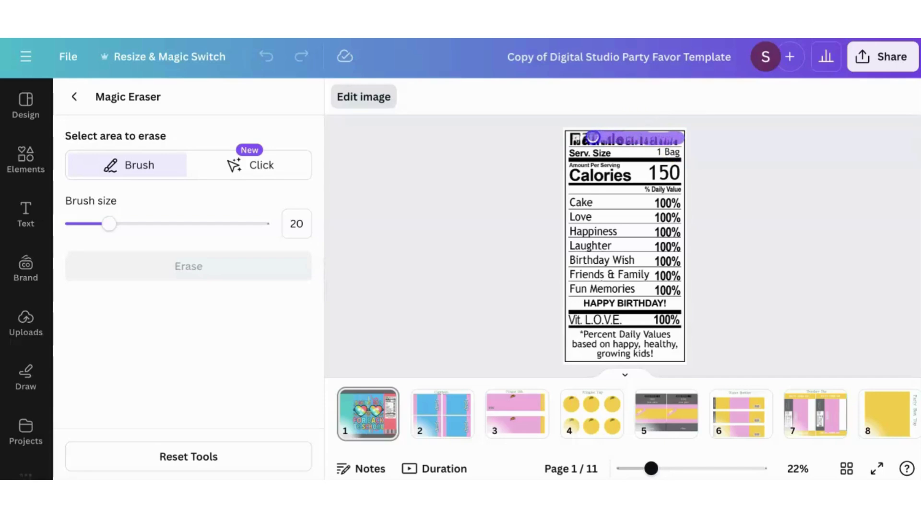
drag(576, 138, 575, 138)
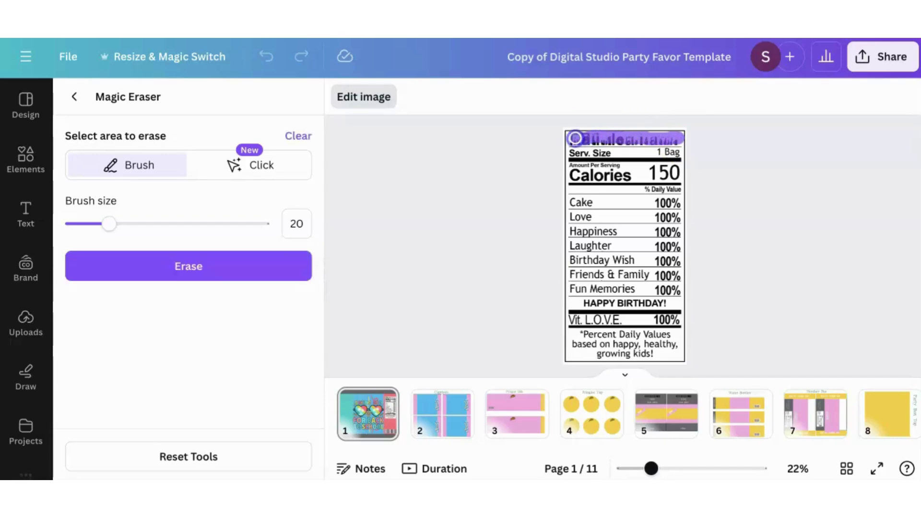
click(249, 269)
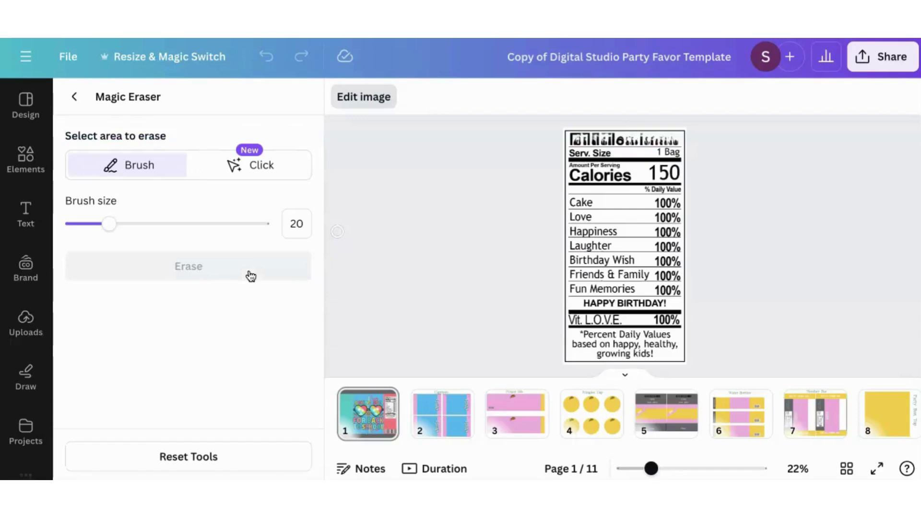
click(173, 457)
click(560, 296)
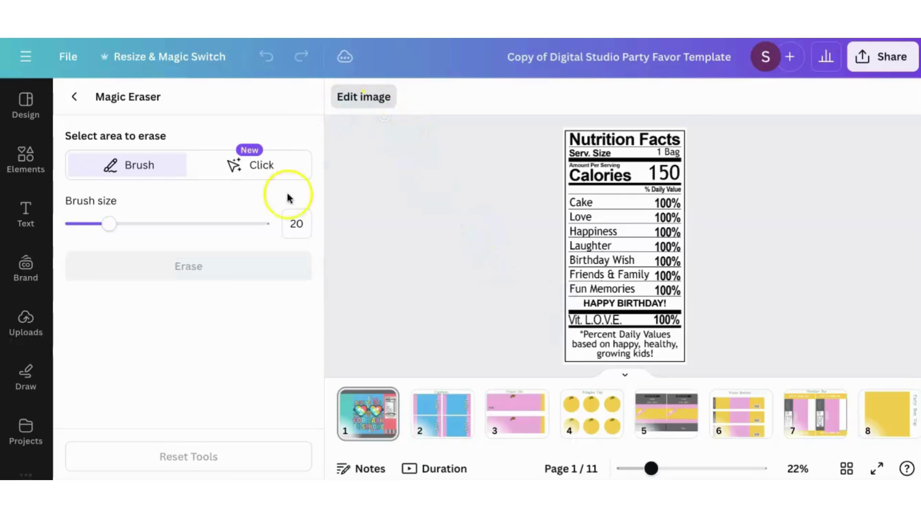
click(384, 104)
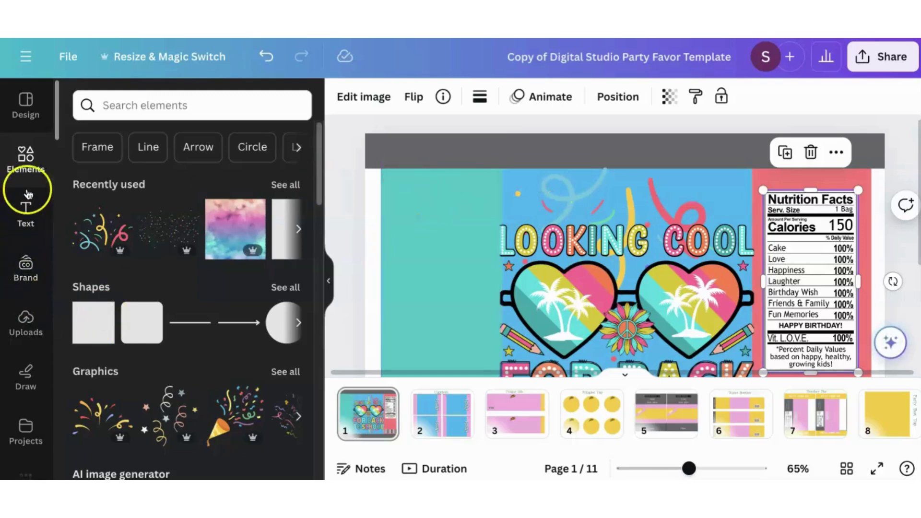
Step: Add a square shape and reshape it into a wide bar over the Nutrition Facts label
click(84, 307)
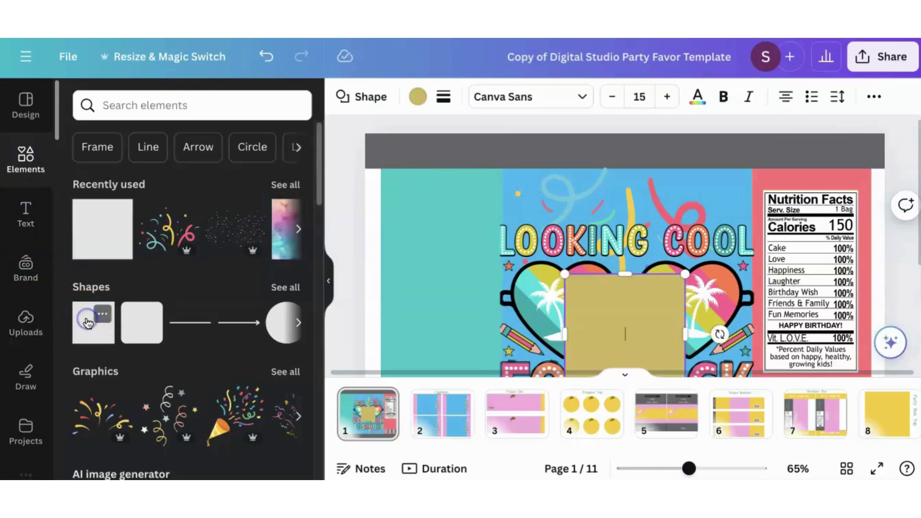
drag(630, 315, 789, 212)
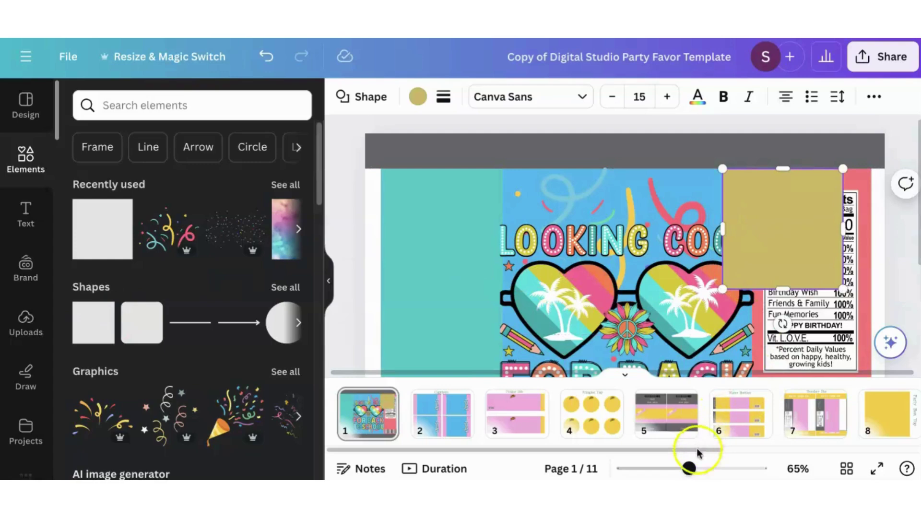
drag(689, 468, 716, 468)
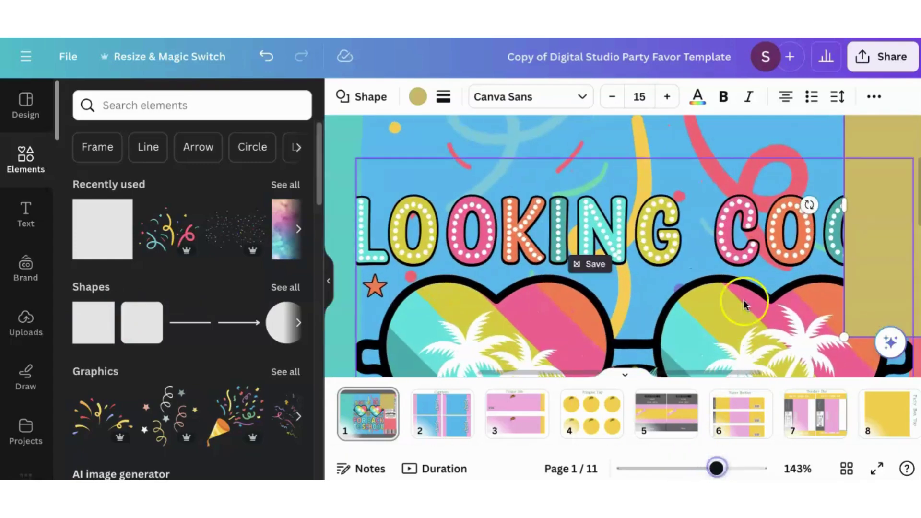
scroll(748, 288, right, 5)
mouse_move(736, 262)
mouse_down()
mouse_move(775, 288)
mouse_move(744, 282)
mouse_up()
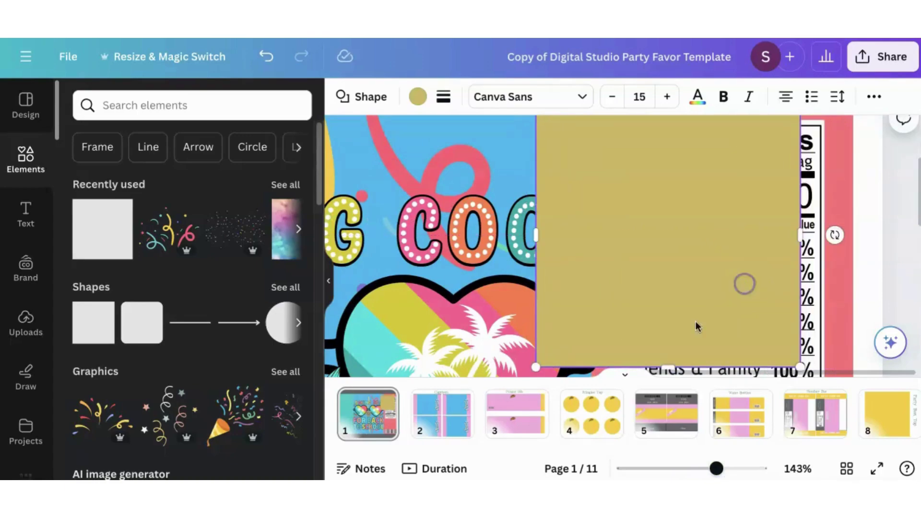
drag(667, 350, 669, 186)
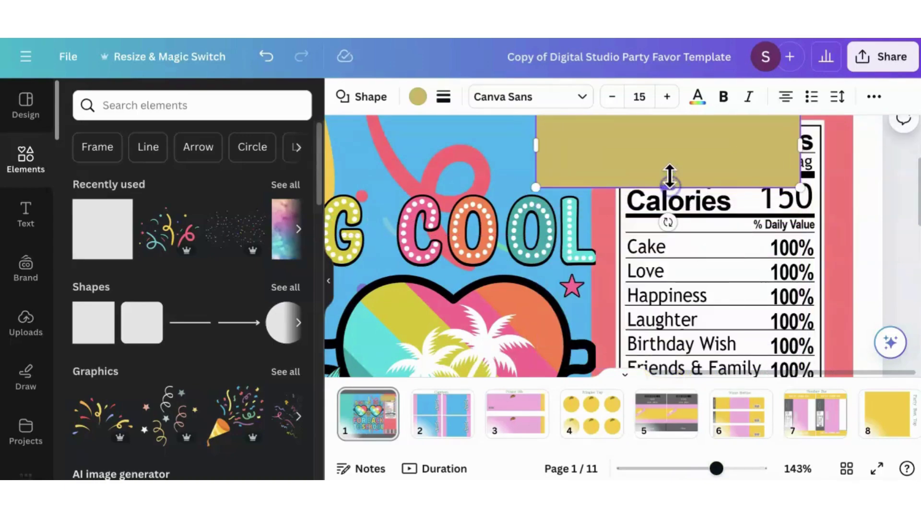
Step: Adjust the bar's size and position to cover the Nutrition Facts title
click(638, 154)
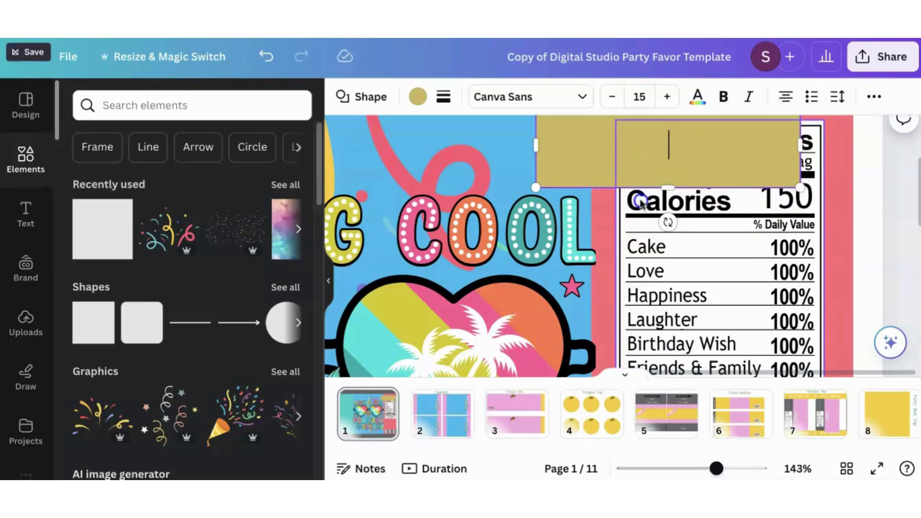
click(736, 176)
drag(736, 176, 742, 219)
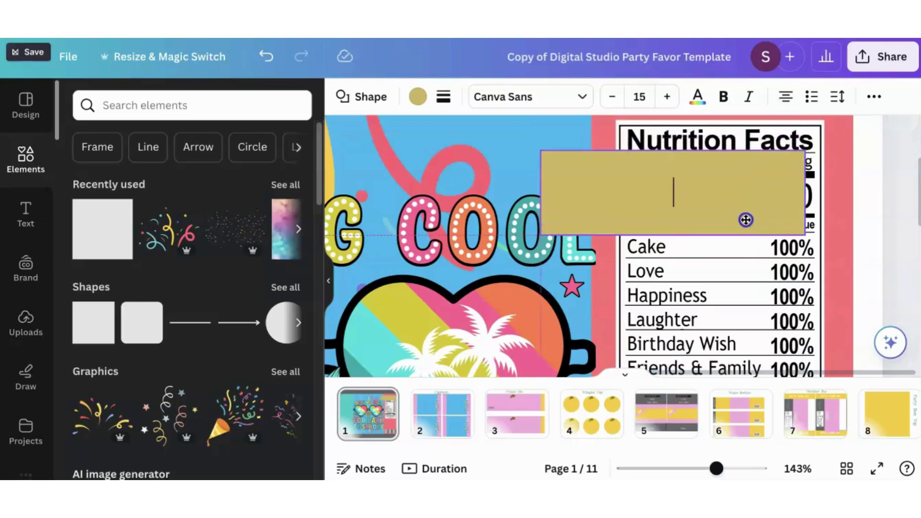
drag(541, 194, 616, 193)
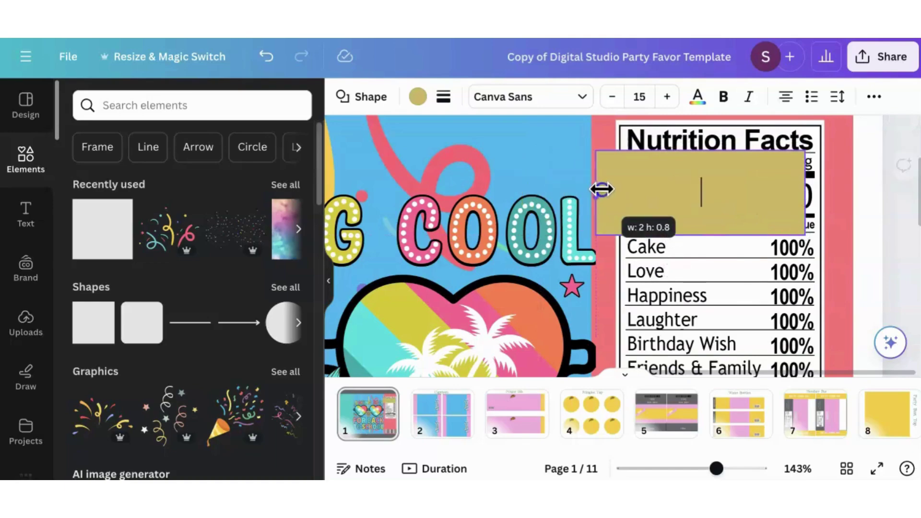
drag(710, 235, 719, 148)
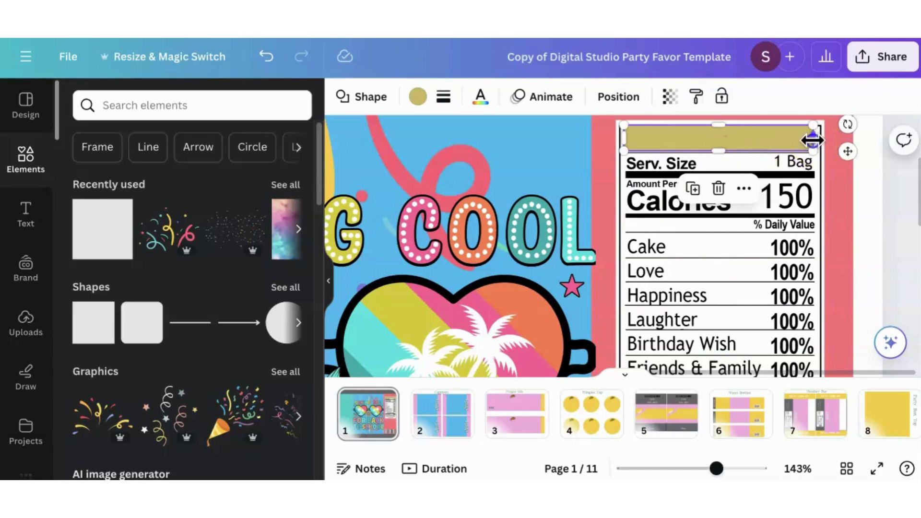
drag(813, 141, 815, 140)
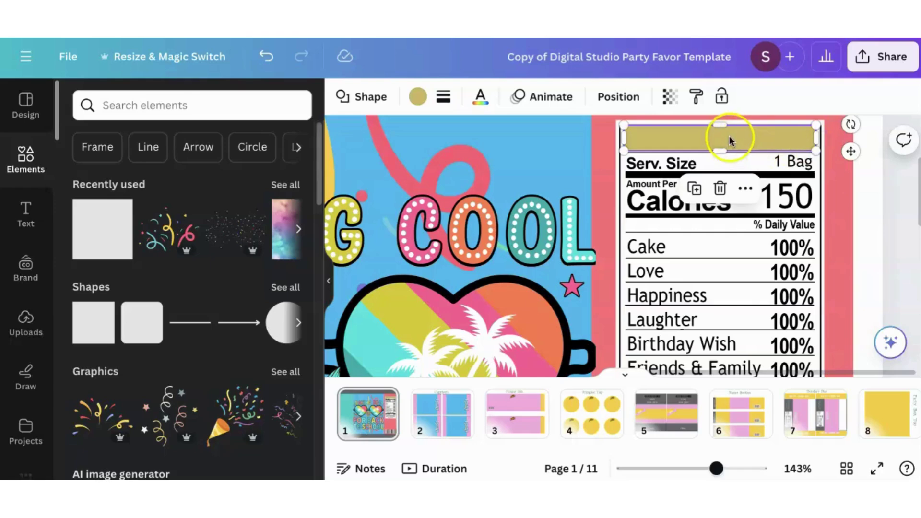
drag(721, 128, 723, 130)
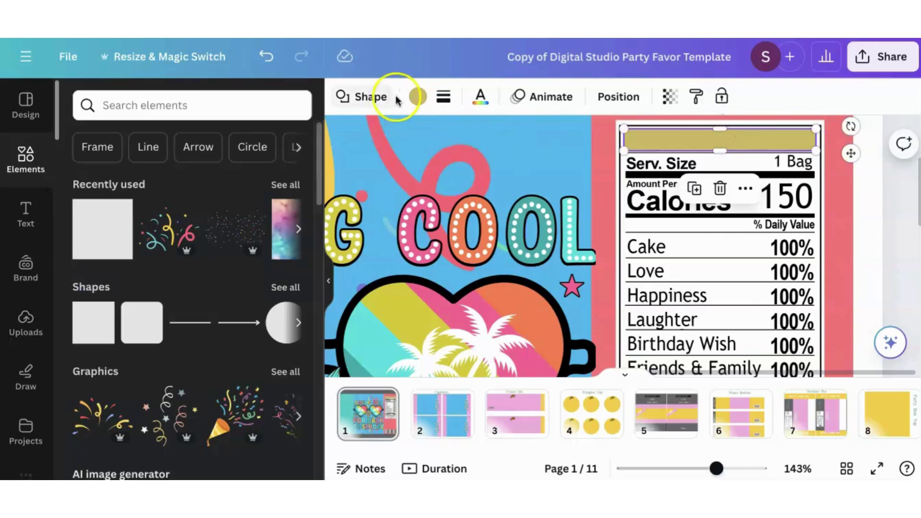
Step: Colour the bar white
click(418, 97)
click(122, 312)
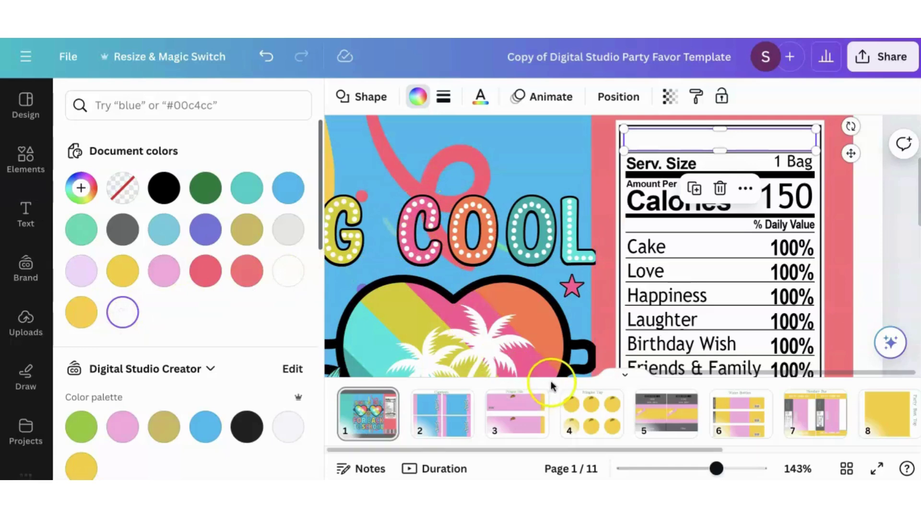
click(876, 135)
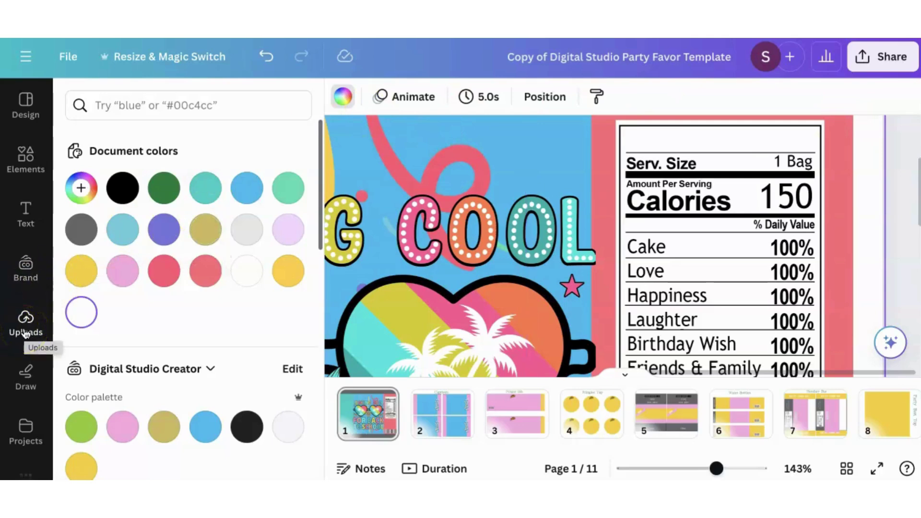
Step: Add a heading text box and reduce its font size
click(24, 213)
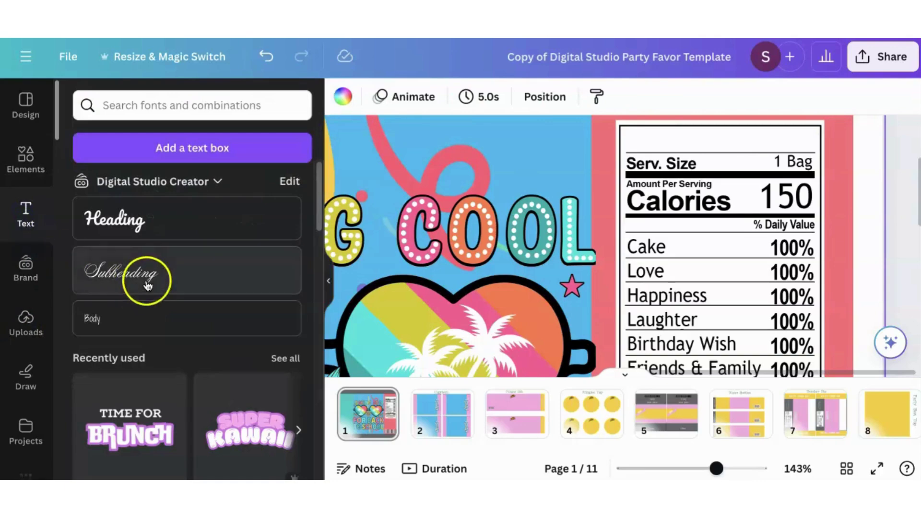
click(156, 224)
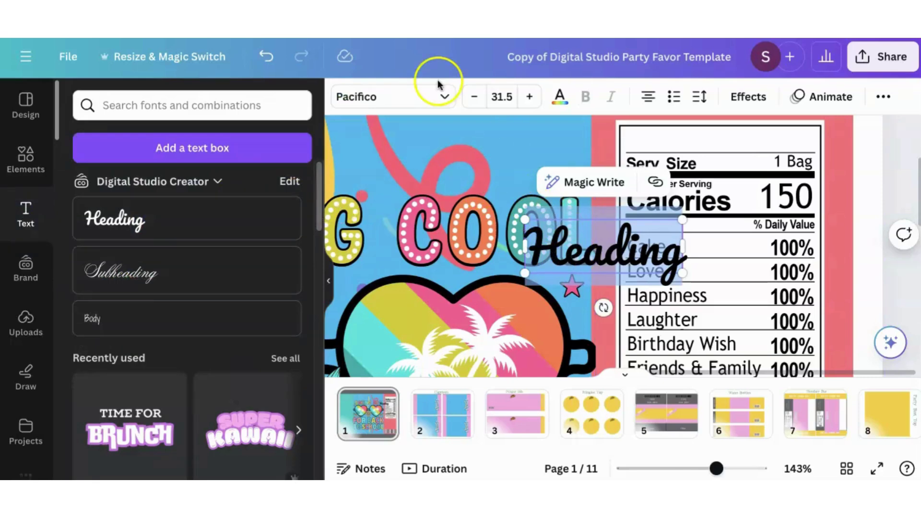
click(475, 96)
click(474, 97)
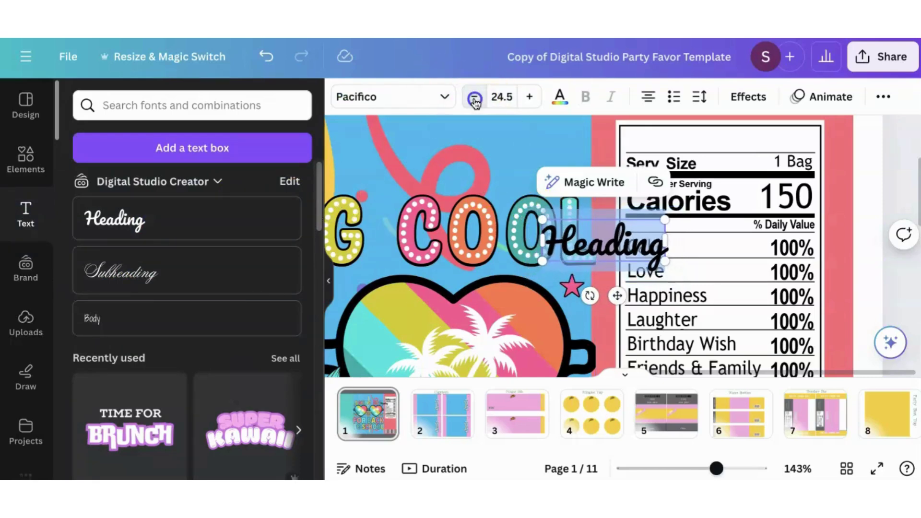
click(474, 96)
click(601, 232)
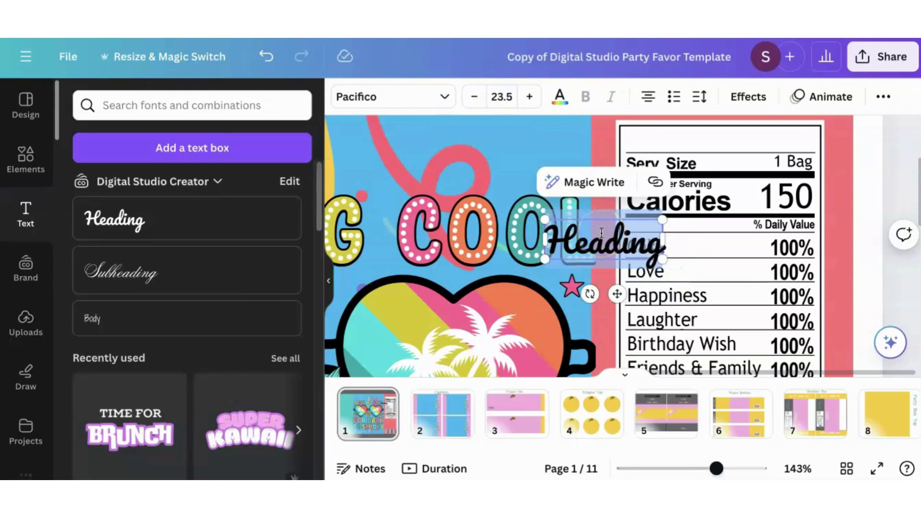
text(Back to)
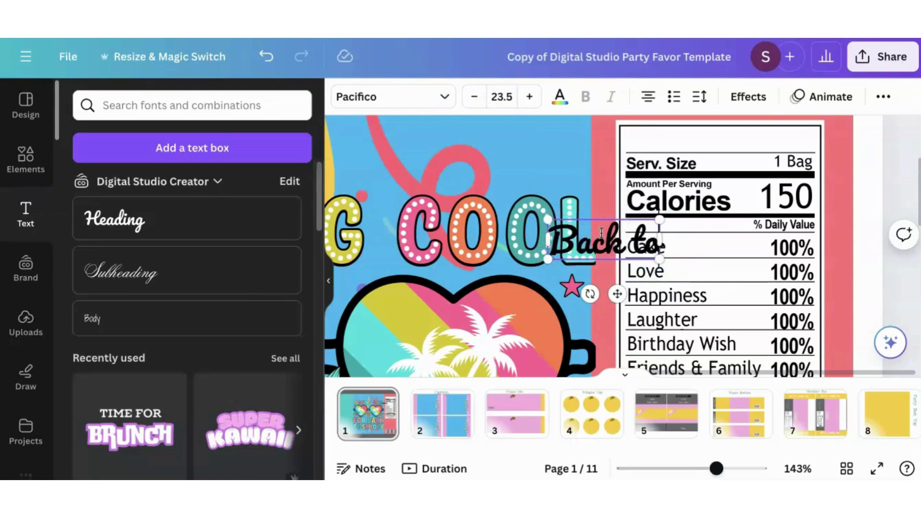
text( Sc)
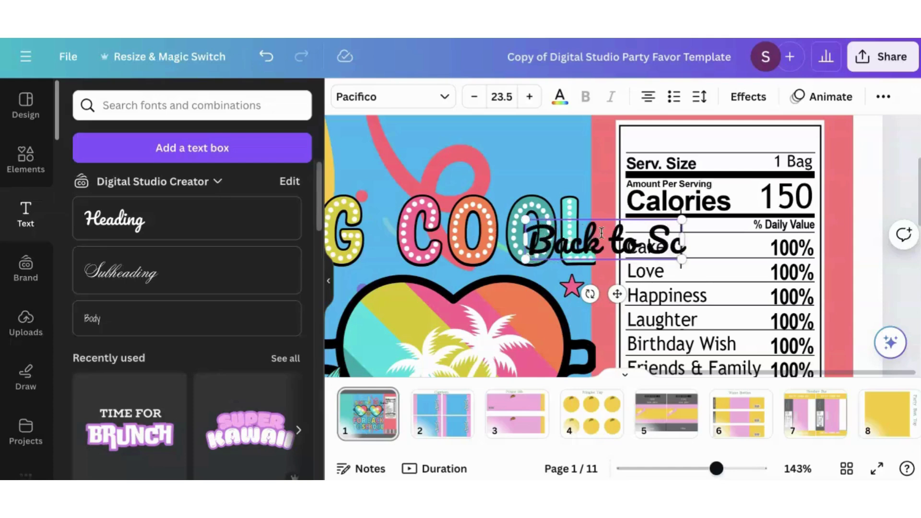
text(hooll)
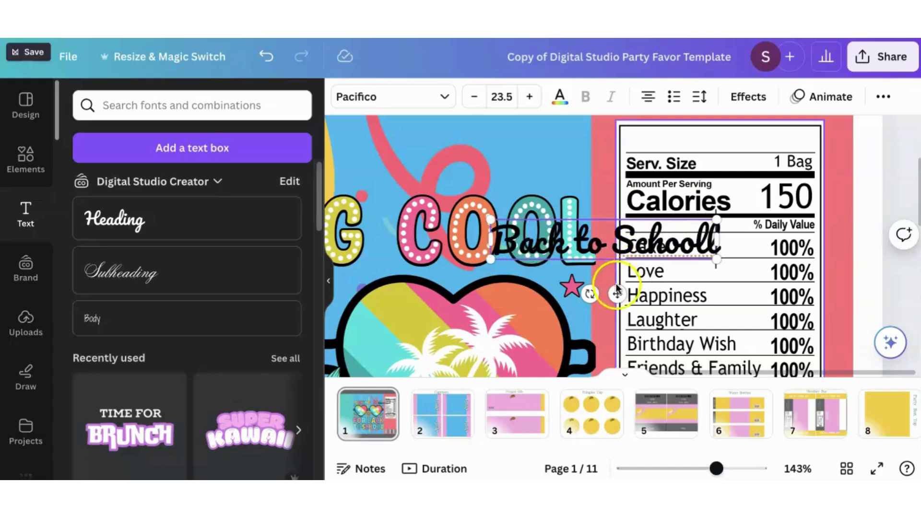
Step: Place the Back to School title on the label top at font size 18.5, with a narrower box
mouse_move(616, 294)
mouse_down()
mouse_move(725, 205)
mouse_move(724, 193)
mouse_up()
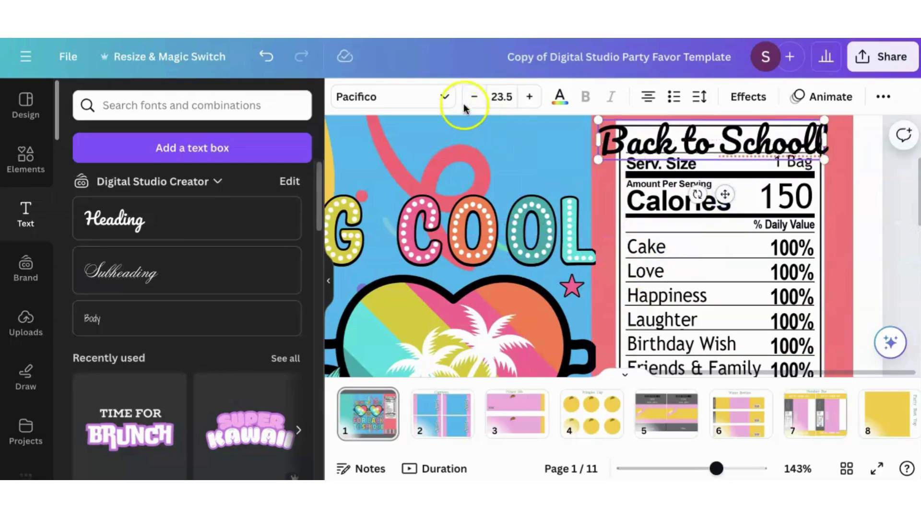
click(474, 97)
click(473, 96)
click(473, 97)
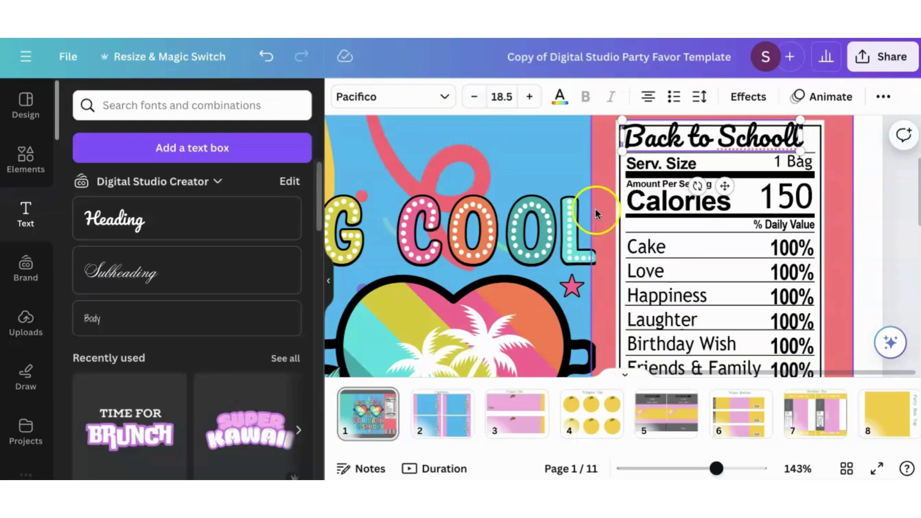
drag(725, 185, 734, 190)
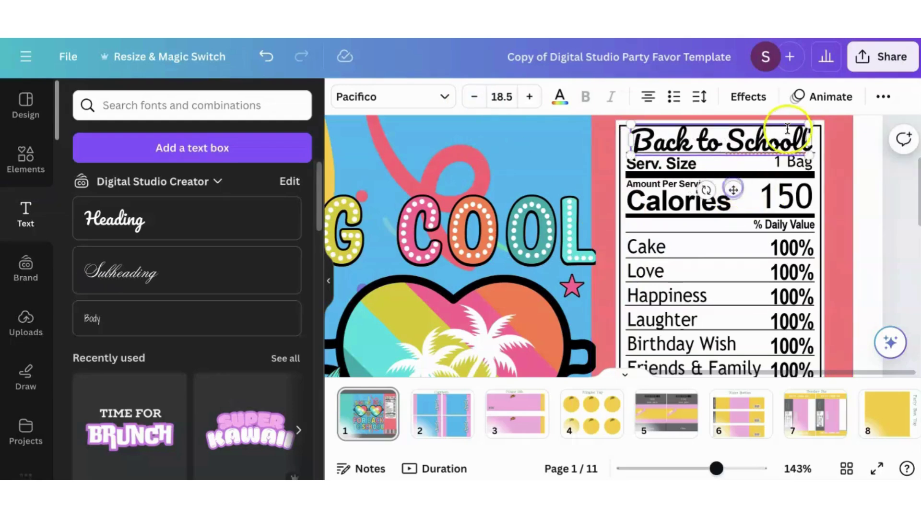
drag(800, 134, 798, 134)
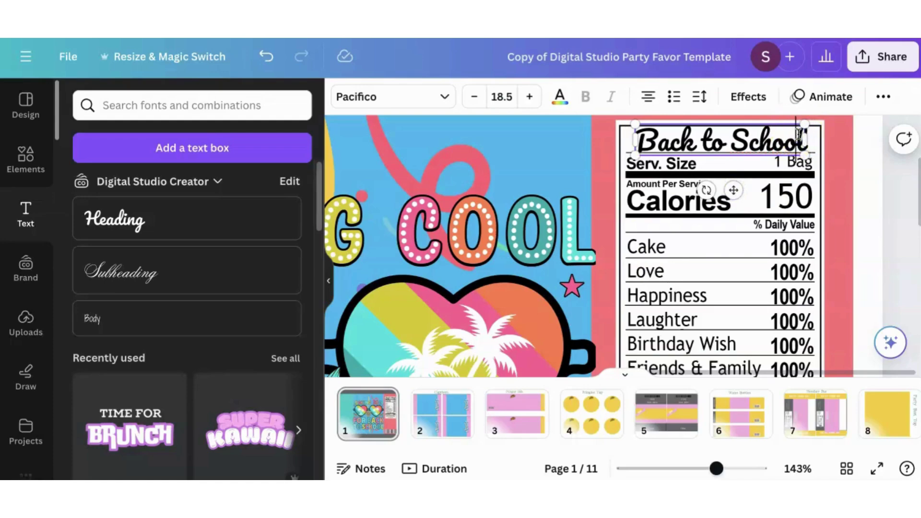
drag(710, 203, 732, 193)
drag(731, 193, 728, 194)
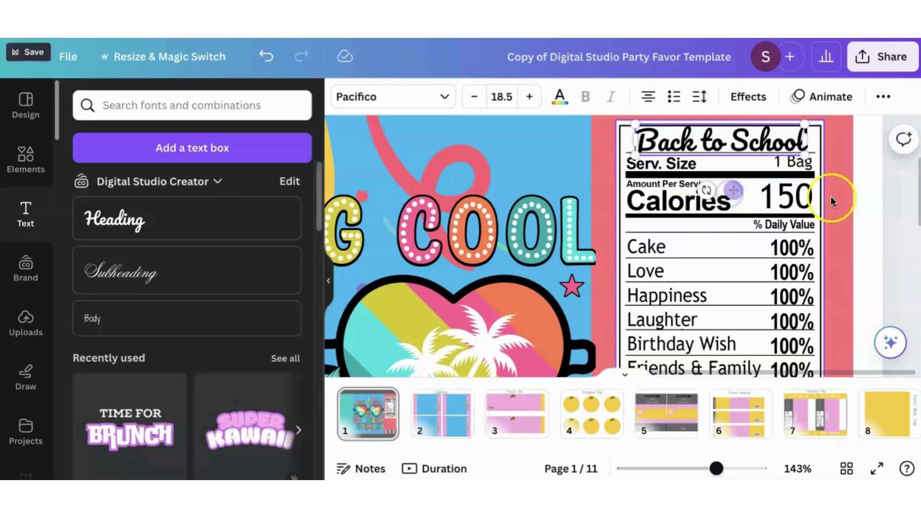
click(865, 206)
Step: Zoom out to review the whole bag design
click(697, 231)
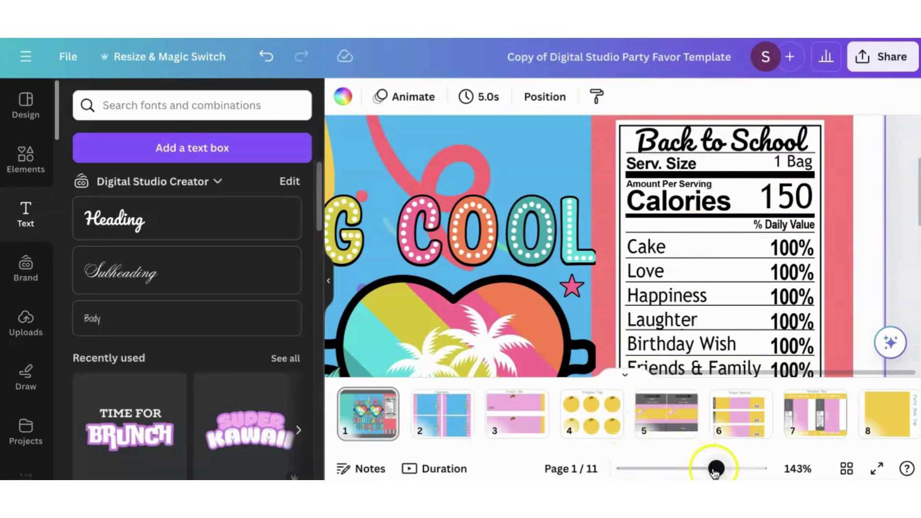
drag(716, 469, 675, 468)
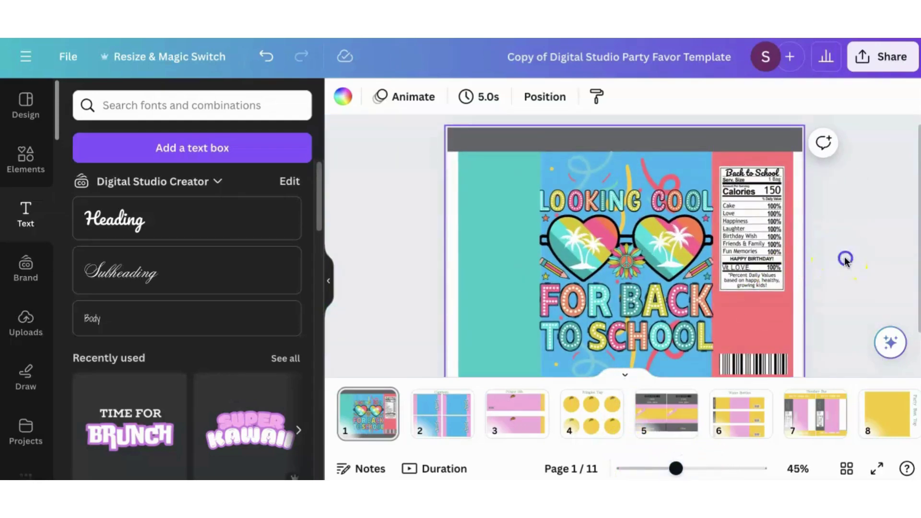
drag(846, 260, 540, 284)
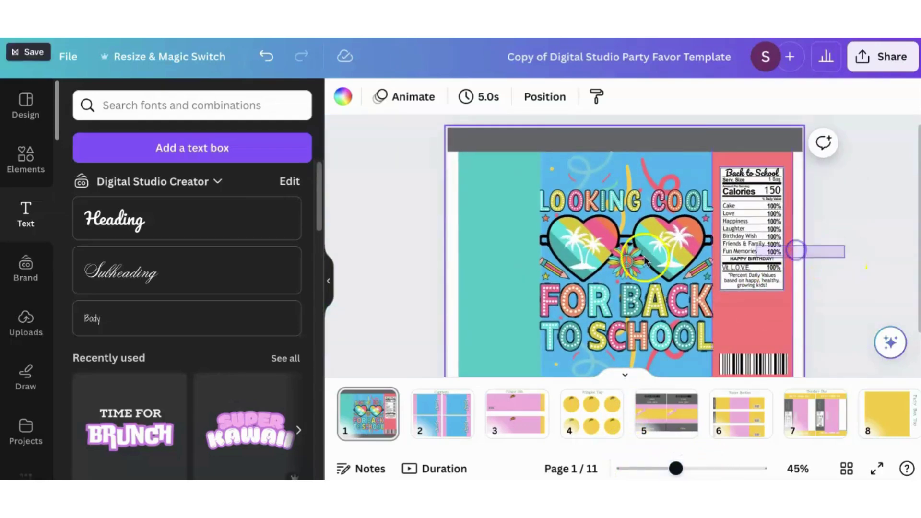
click(873, 217)
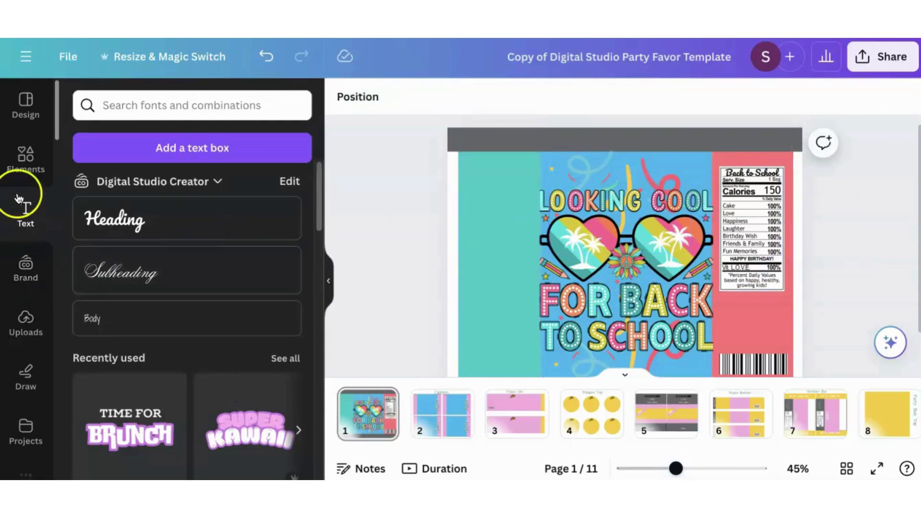
Step: Add the recently used confetti to the left teal panel, rotated 90°
click(26, 161)
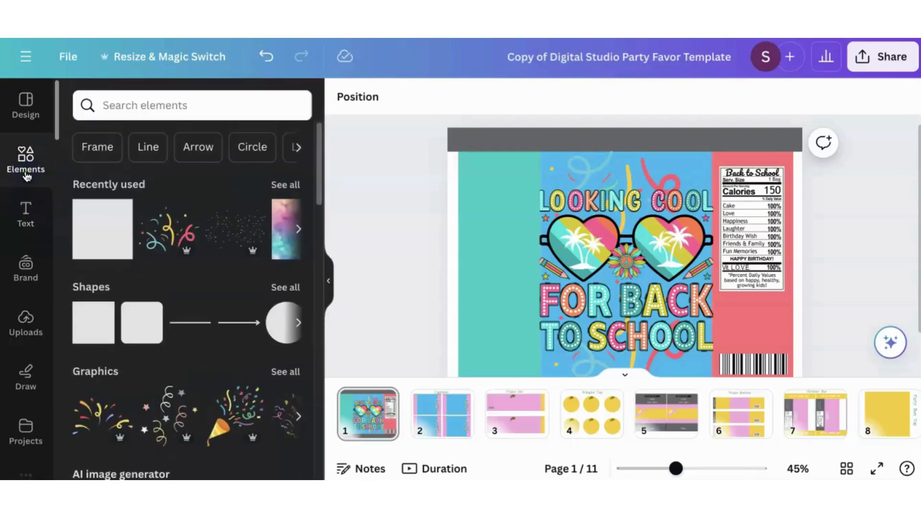
click(176, 243)
mouse_move(638, 282)
mouse_down()
mouse_move(533, 246)
mouse_move(531, 229)
mouse_up()
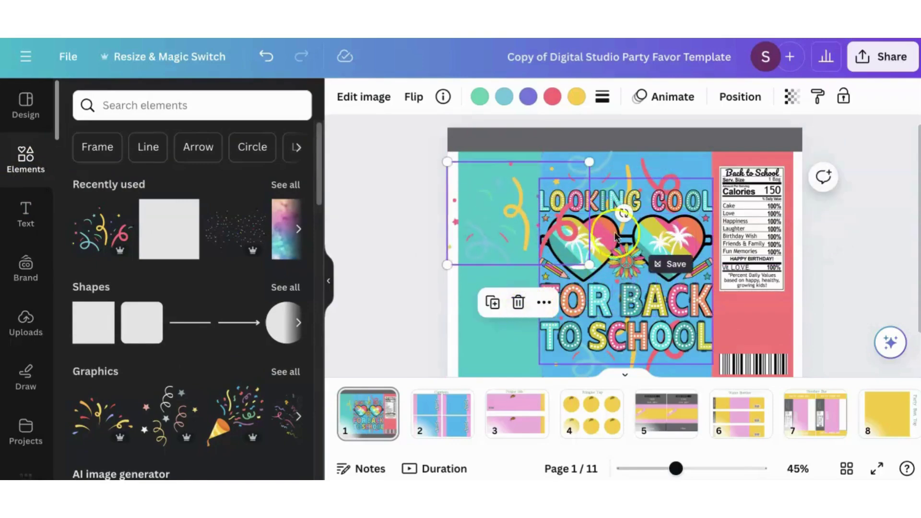
drag(518, 284, 519, 305)
drag(498, 243, 494, 247)
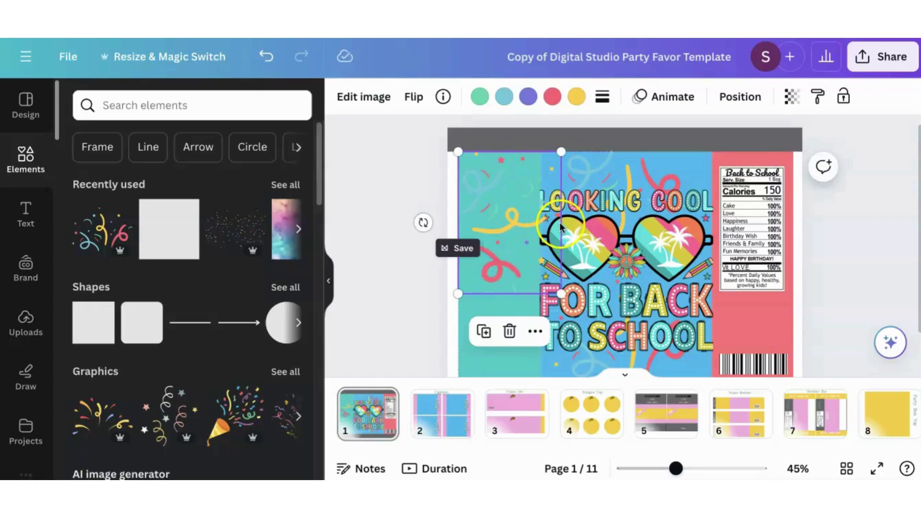
Step: Duplicate the confetti, move the copy down the panel, and flip it horizontally and vertically
click(485, 330)
drag(501, 271, 506, 362)
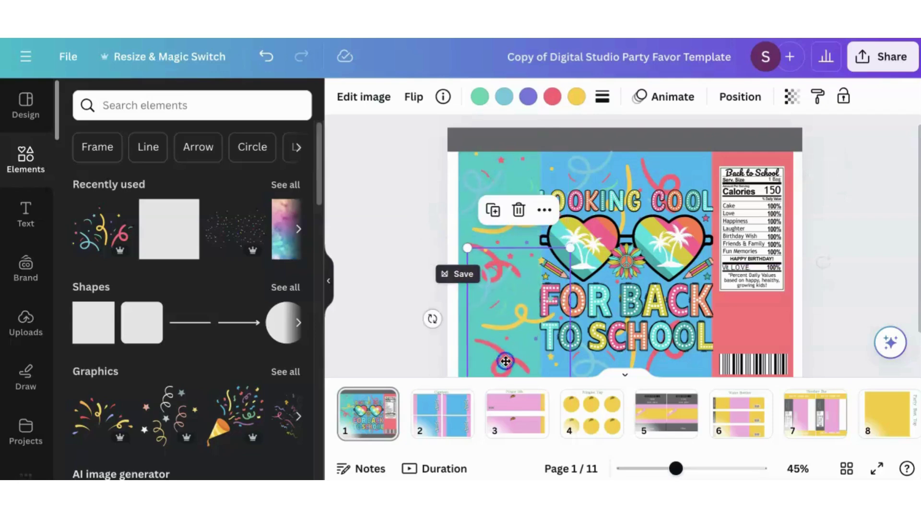
click(417, 98)
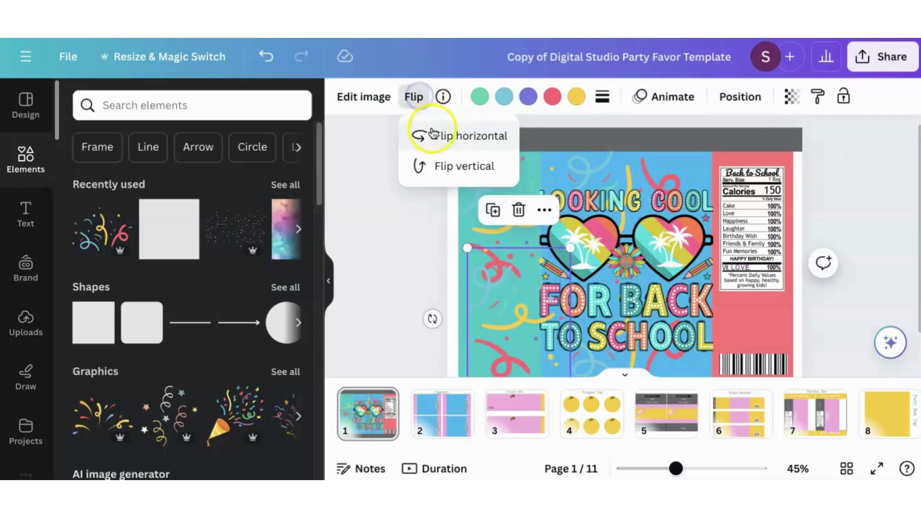
click(442, 142)
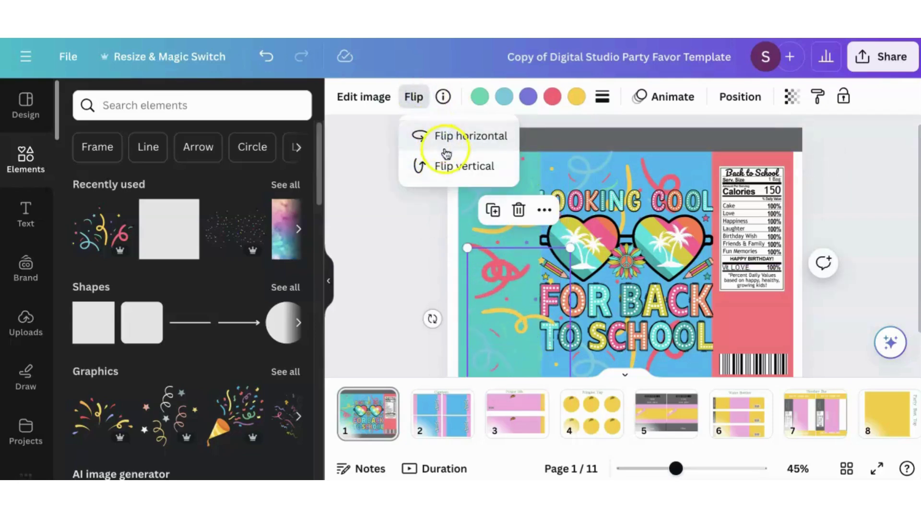
click(423, 136)
click(423, 165)
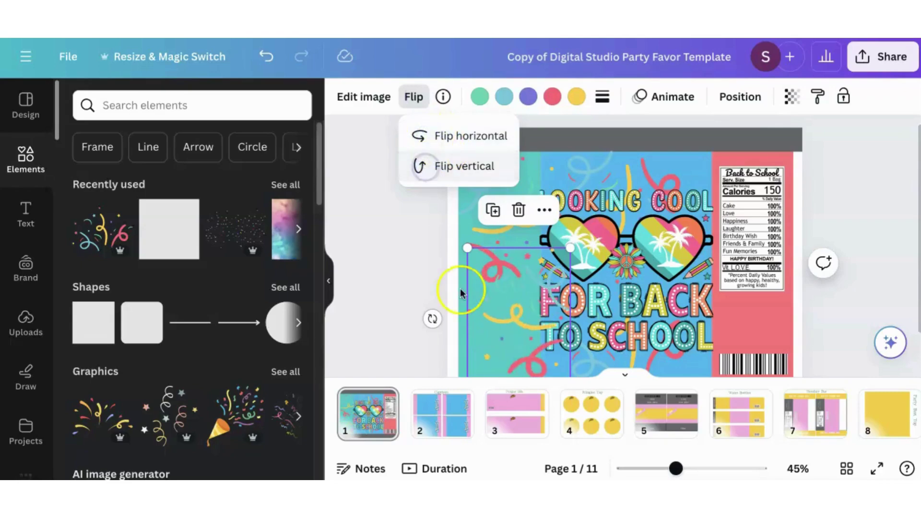
drag(513, 289, 492, 293)
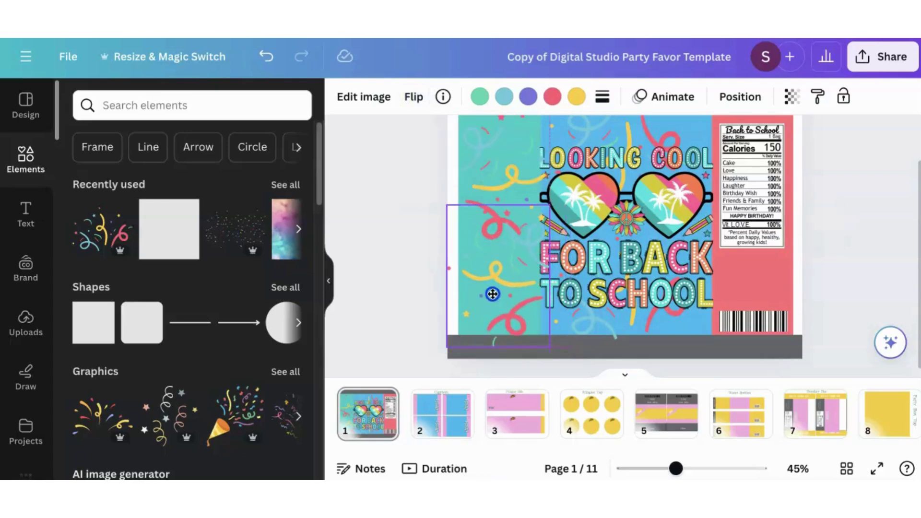
scroll(492, 294, up, 1)
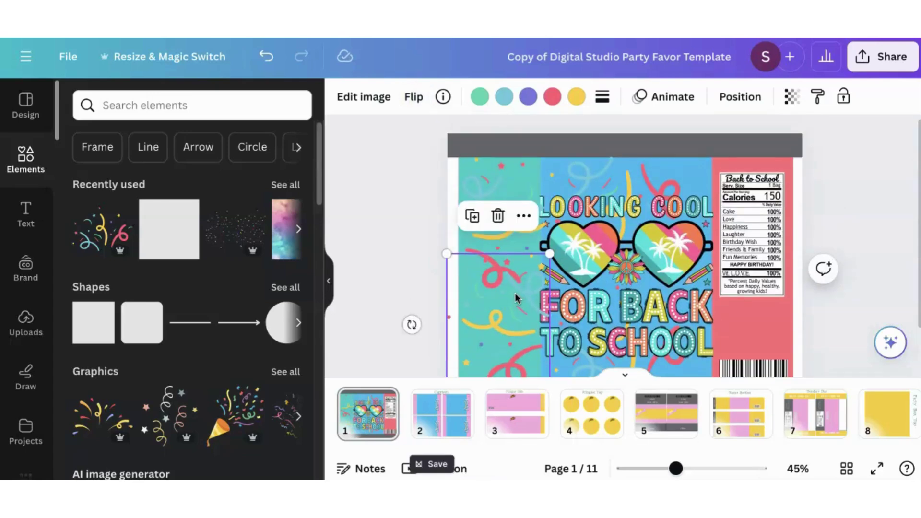
Step: Move a confetti copy onto the coral panel and send it back a layer
click(493, 280)
mouse_move(514, 256)
mouse_down()
mouse_move(501, 352)
mouse_move(767, 240)
mouse_up()
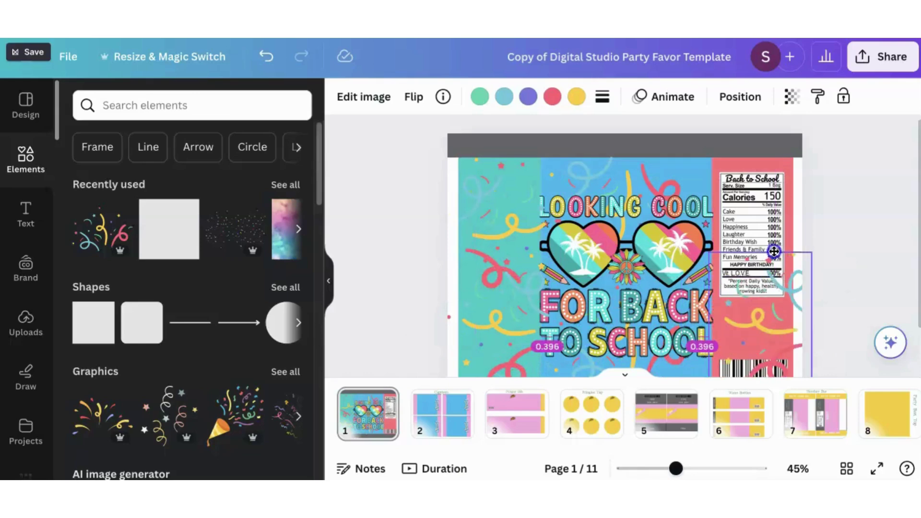
drag(767, 239, 755, 269)
scroll(758, 256, down, 1)
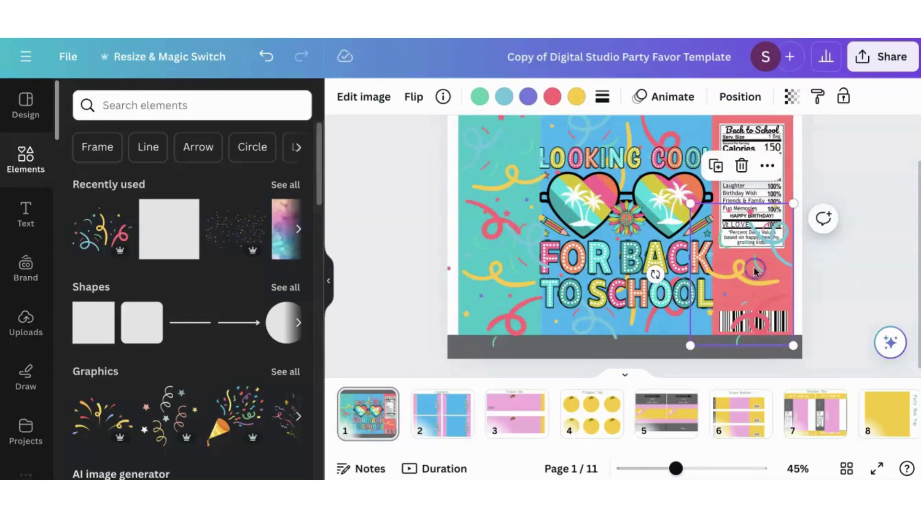
click(729, 102)
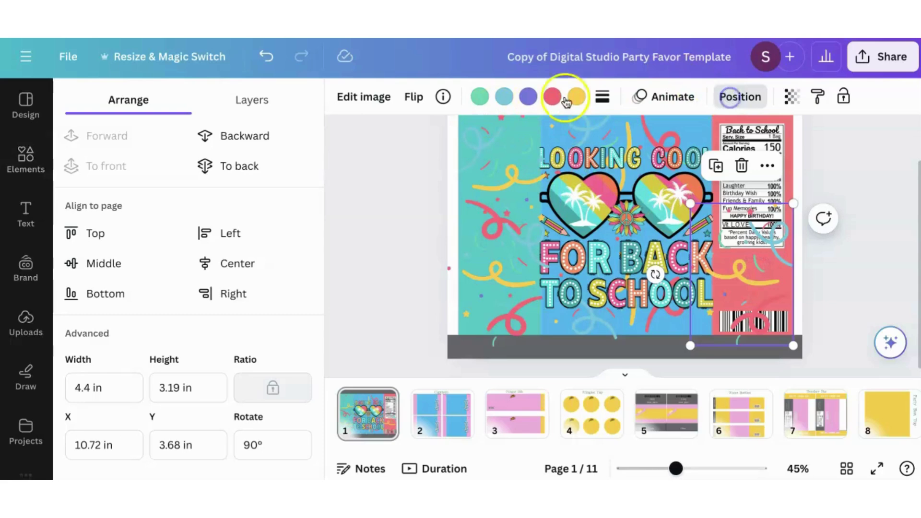
click(267, 138)
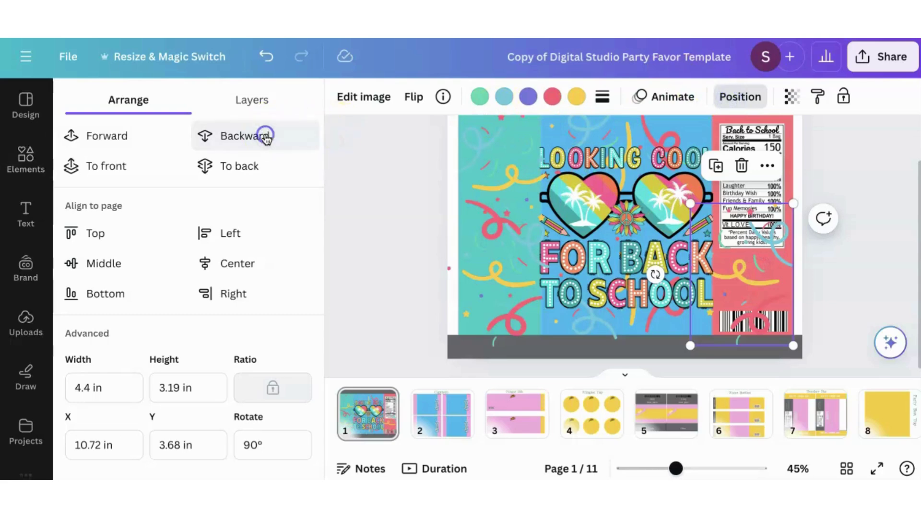
click(265, 137)
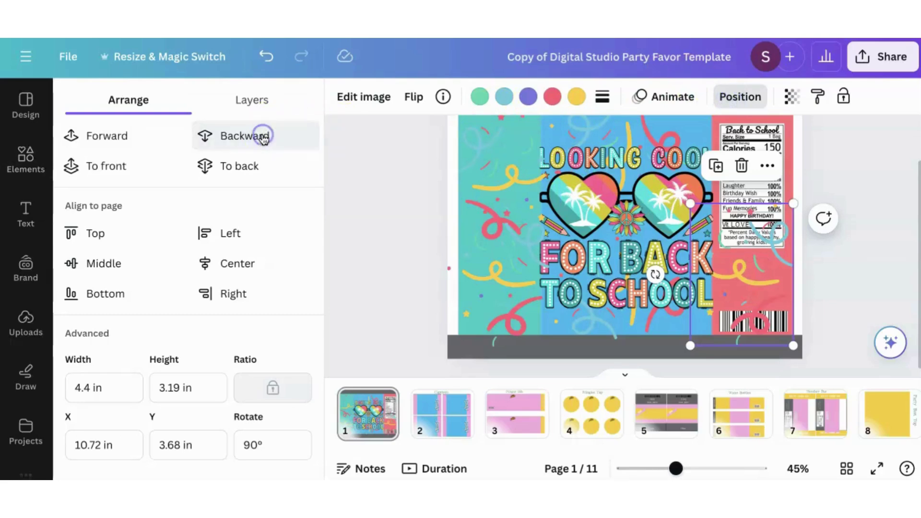
click(889, 248)
click(767, 275)
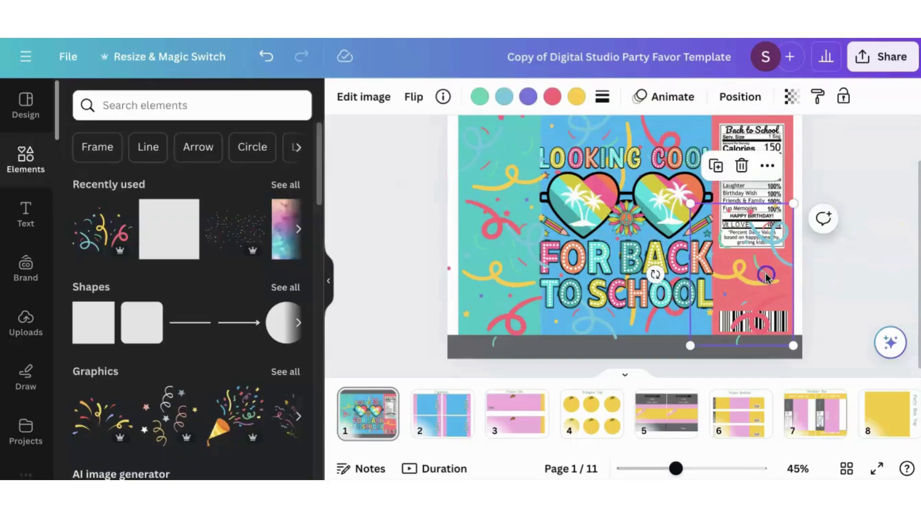
click(735, 97)
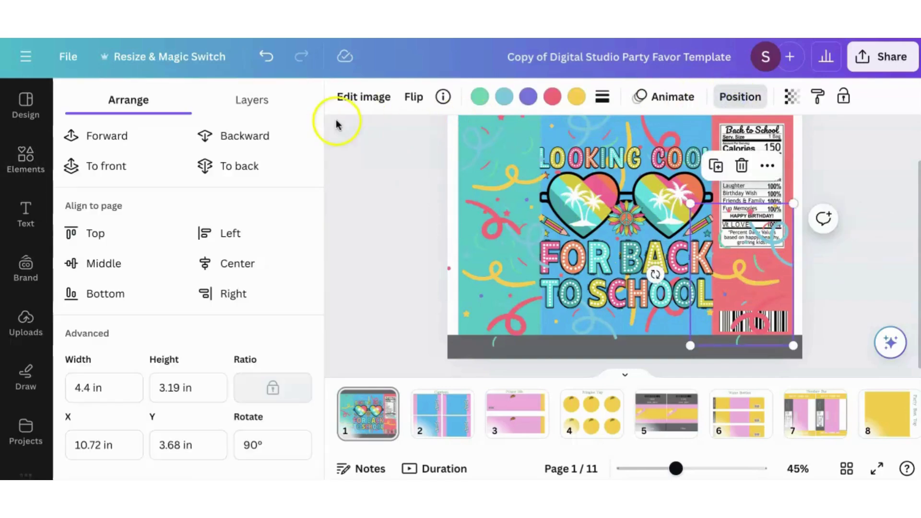
click(253, 139)
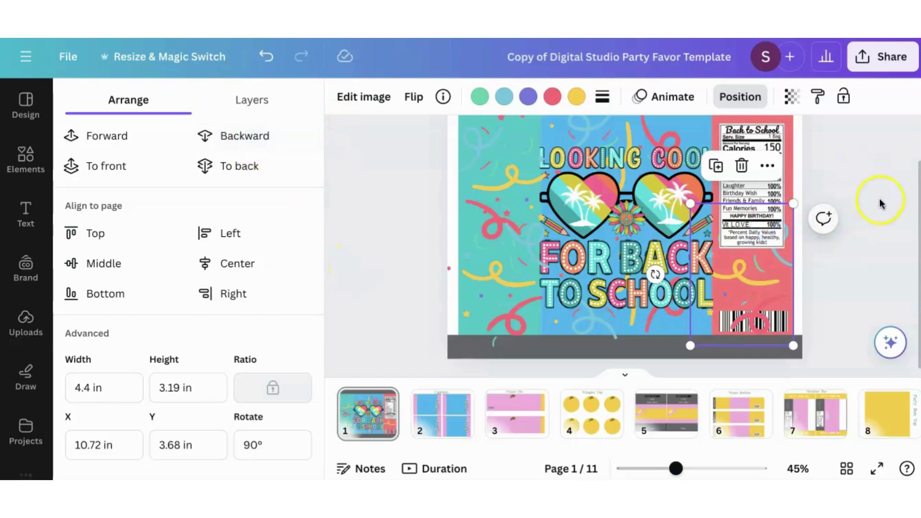
Step: Duplicate that confetti, move it up the coral panel, behind the nutrition label
click(718, 167)
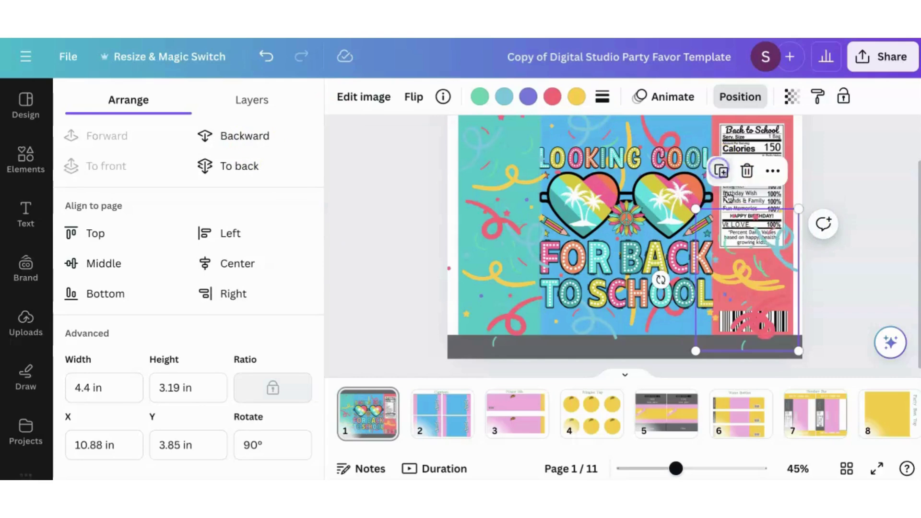
drag(754, 271, 757, 181)
scroll(757, 180, up, 2)
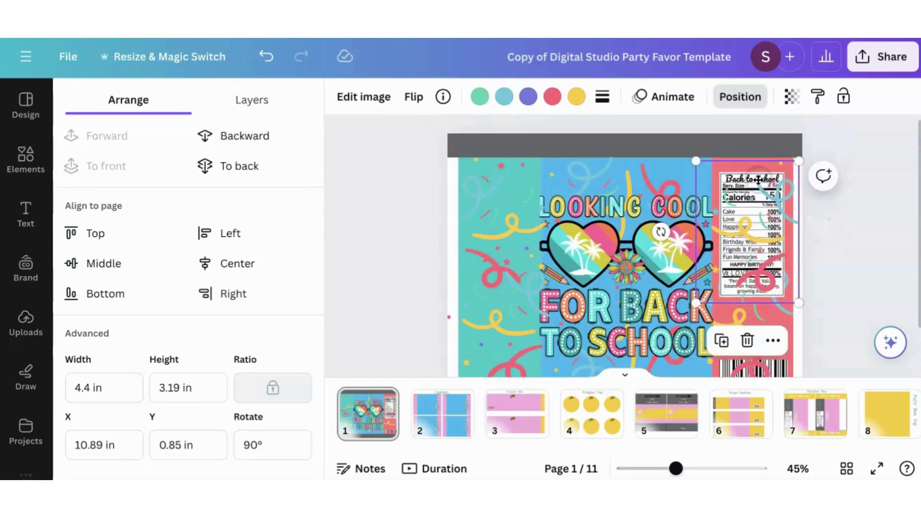
drag(757, 216, 752, 190)
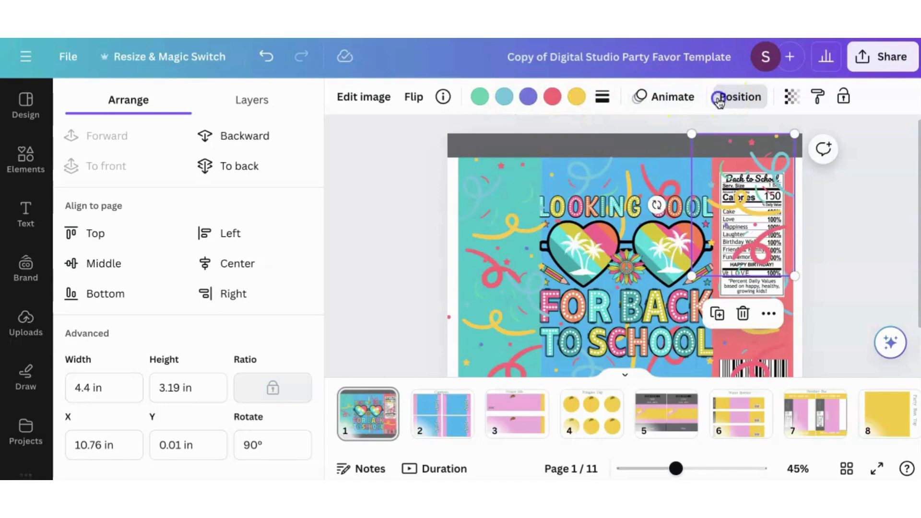
click(240, 139)
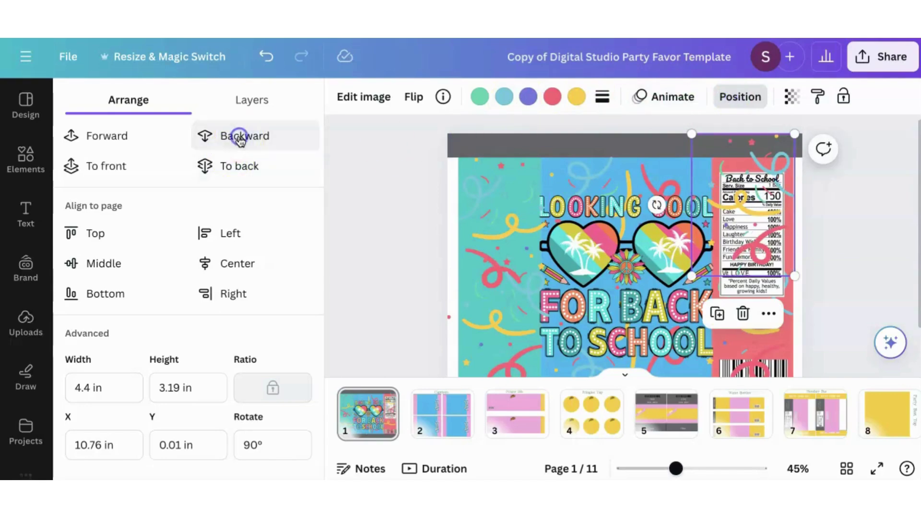
click(239, 139)
click(240, 137)
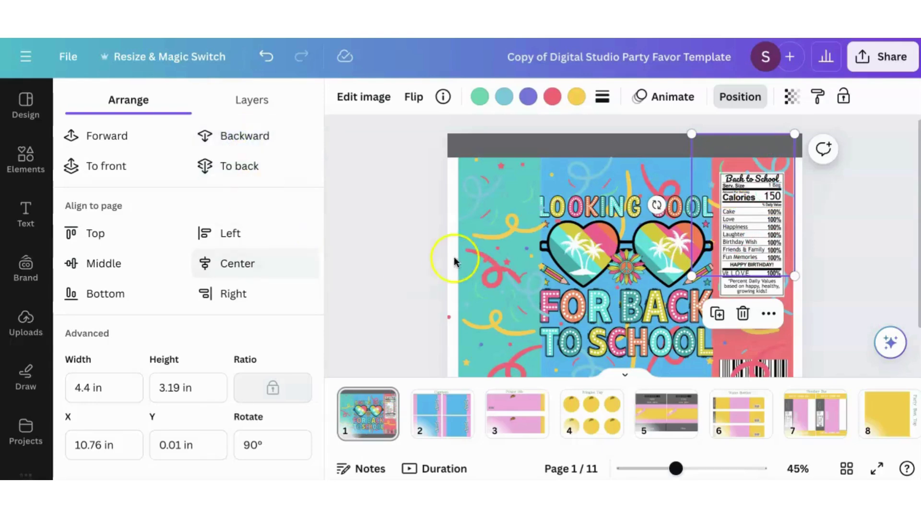
click(870, 228)
click(846, 250)
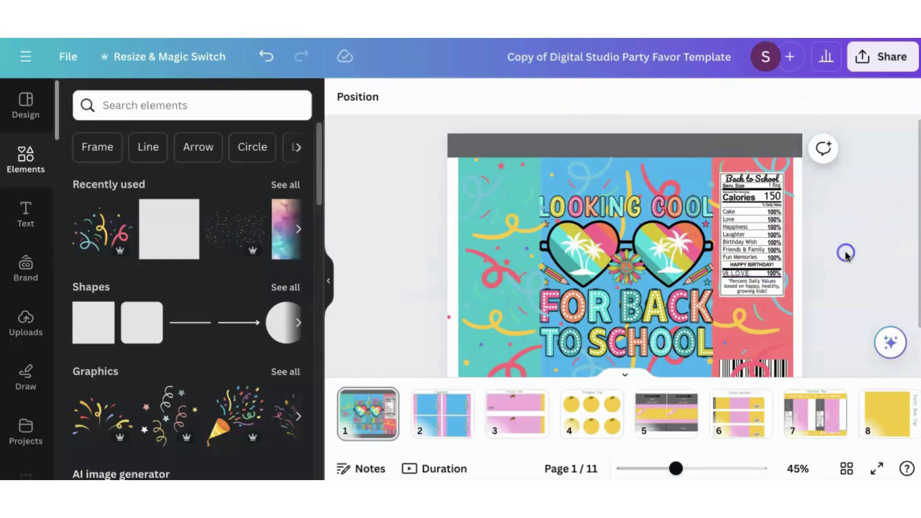
scroll(846, 255, down, 1)
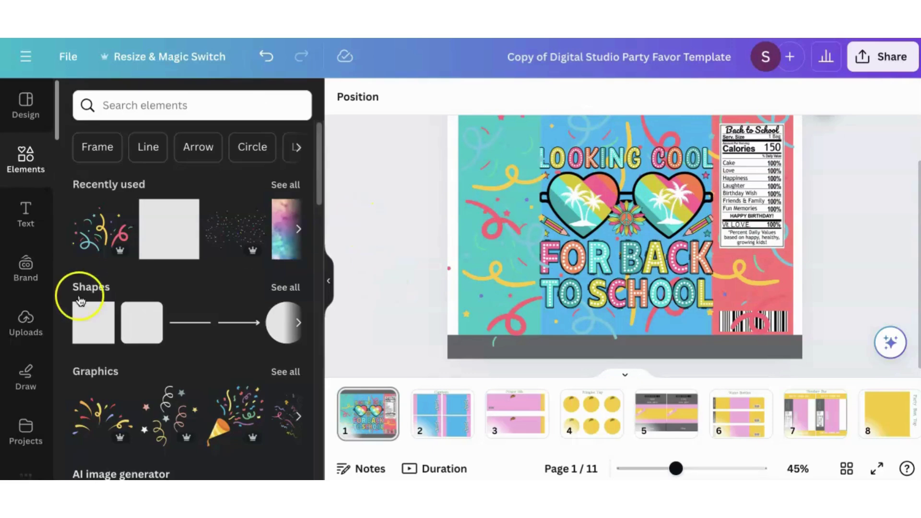
Step: Add the uploaded striped image and stretch it across the full width of the bottom grey bar
click(26, 321)
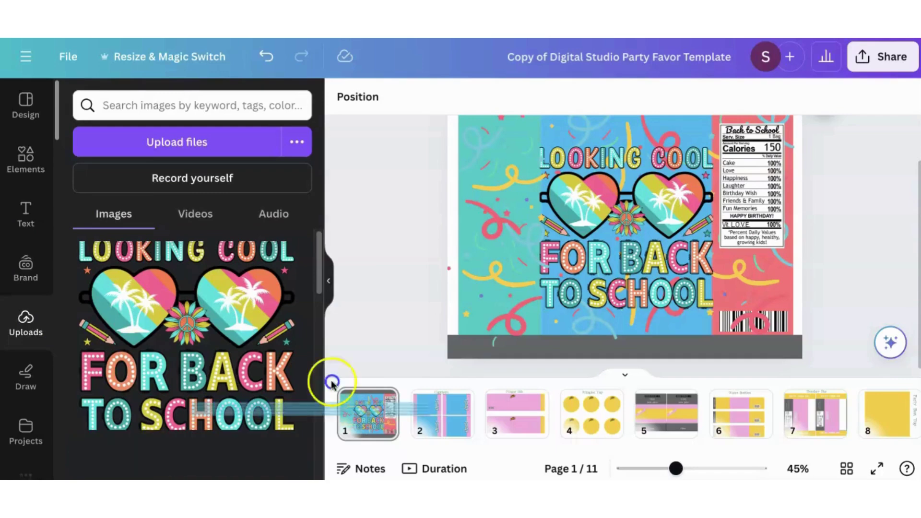
mouse_move(158, 458)
mouse_down()
mouse_move(449, 336)
mouse_move(439, 344)
mouse_up()
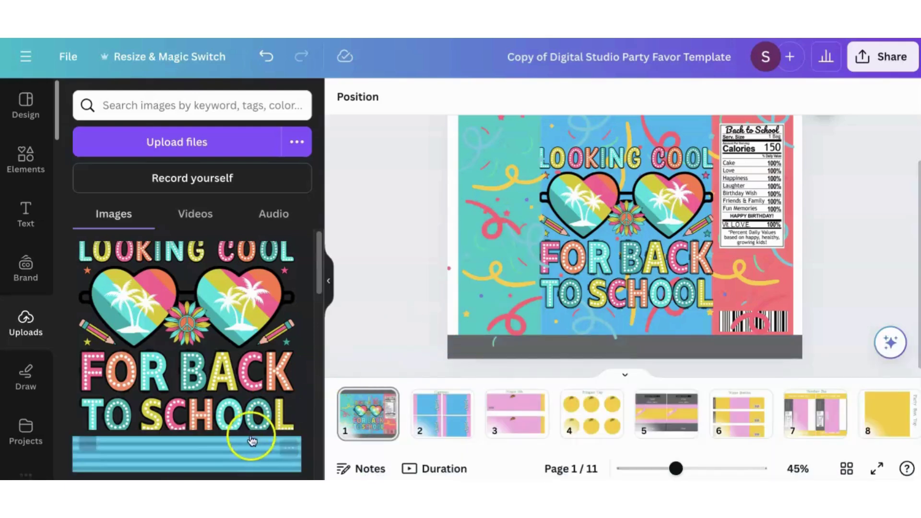
click(243, 463)
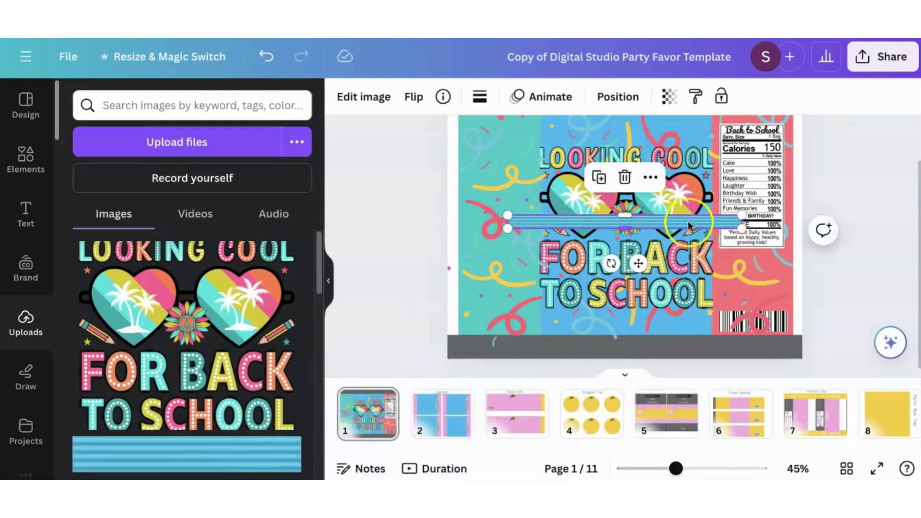
drag(689, 225, 630, 341)
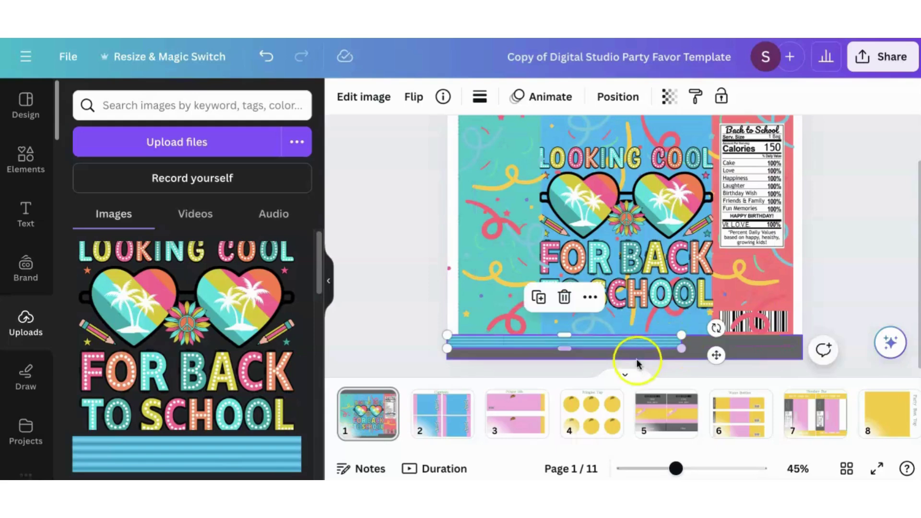
drag(568, 349, 567, 357)
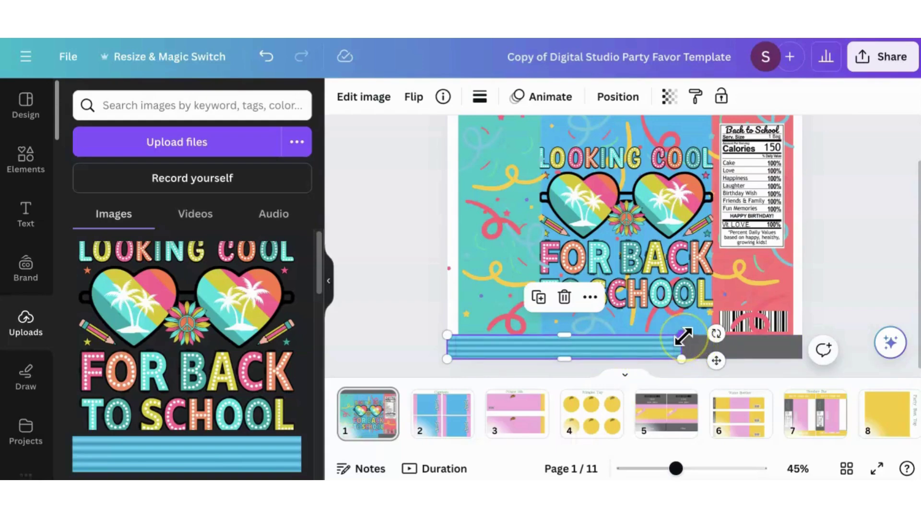
drag(683, 335, 802, 344)
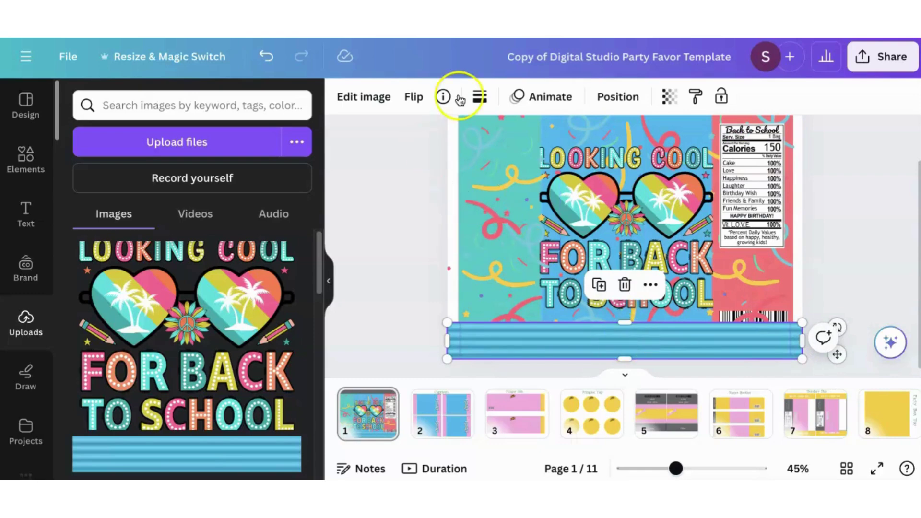
Step: Slim the striped strip into a thin band and place a copy along the top edge
click(612, 93)
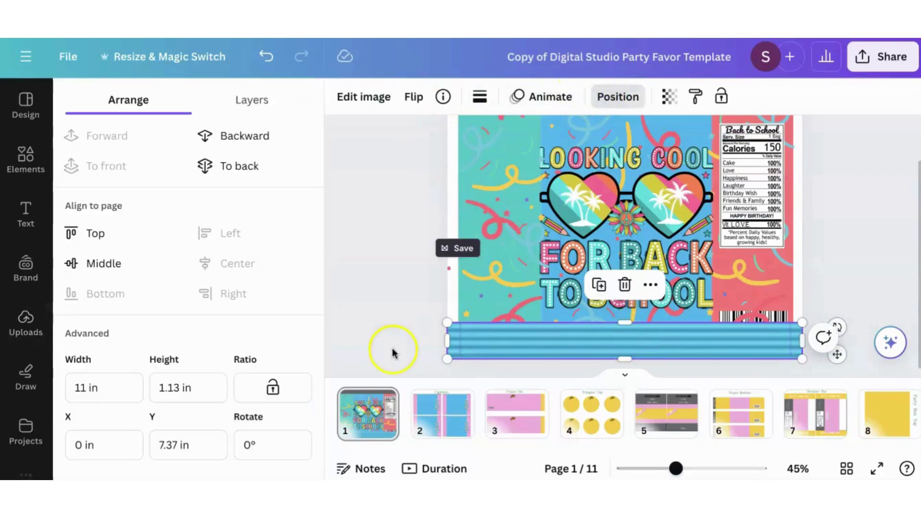
mouse_move(625, 320)
mouse_down()
mouse_move(637, 354)
mouse_move(634, 213)
mouse_up()
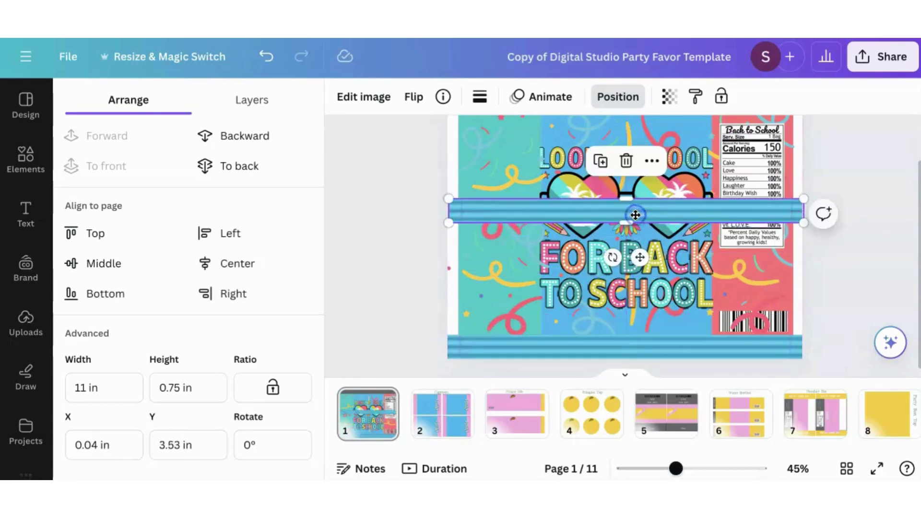
scroll(628, 230, up, 1)
mouse_move(628, 250)
mouse_down()
mouse_move(622, 142)
mouse_move(630, 148)
mouse_up()
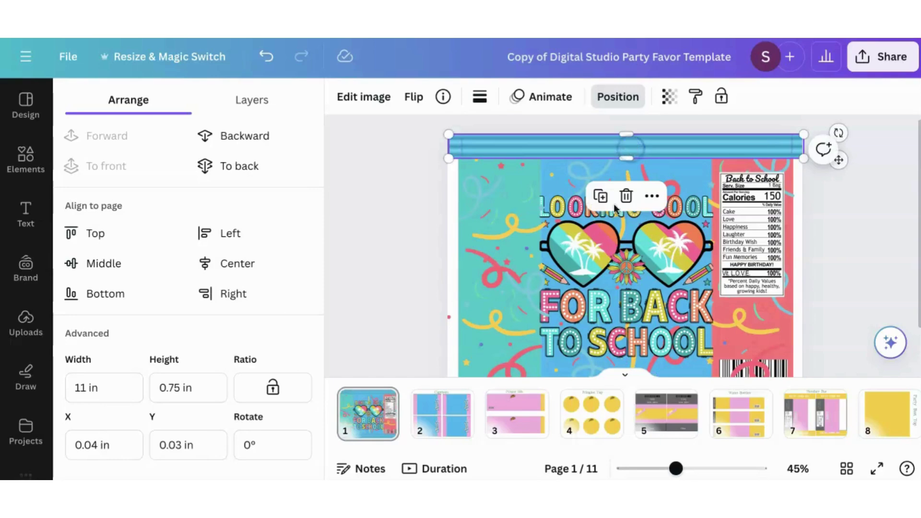
scroll(607, 302, down, 1)
click(607, 302)
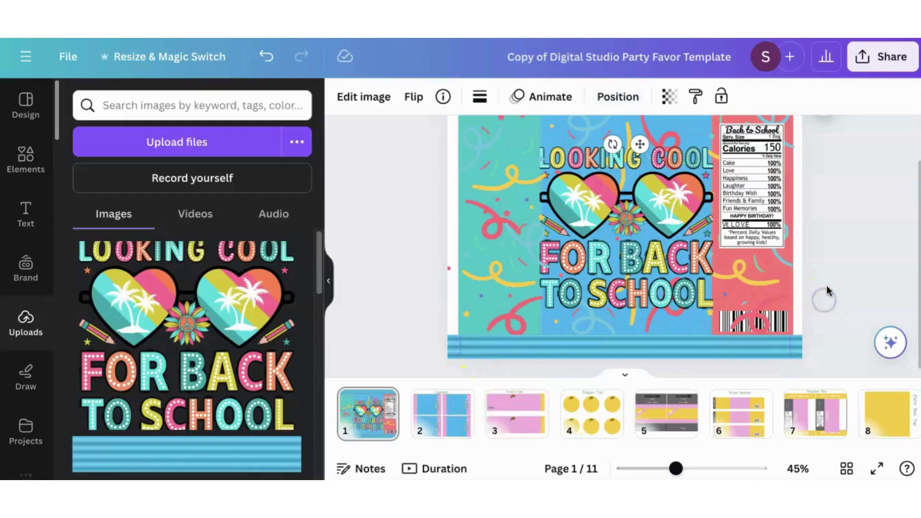
scroll(826, 286, up, 1)
scroll(827, 285, down, 1)
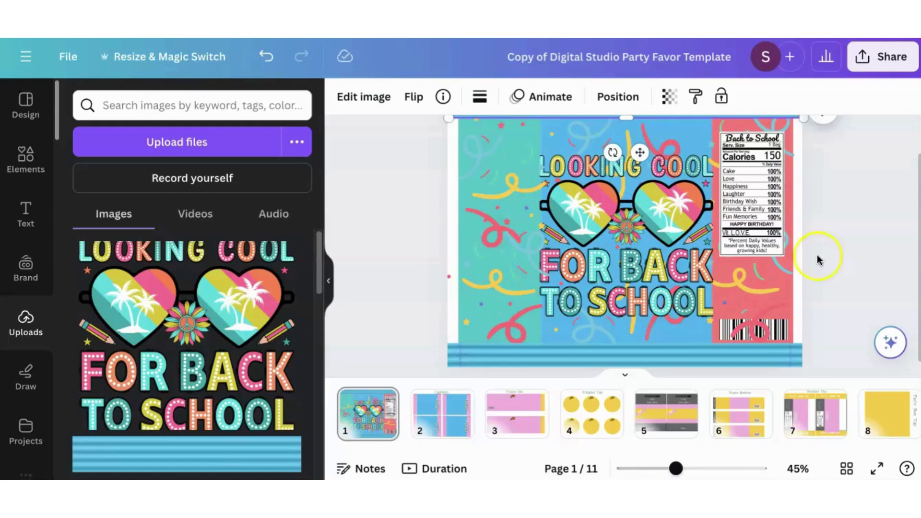
scroll(846, 277, up, 1)
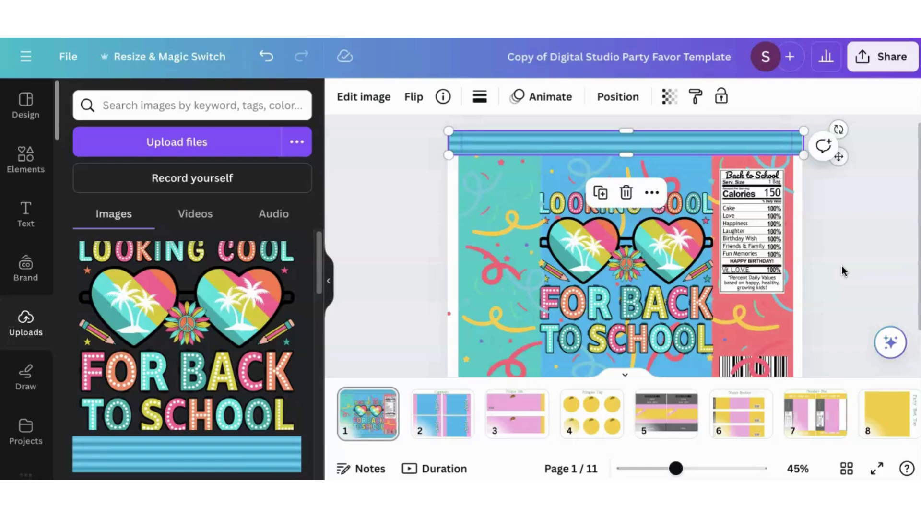
click(880, 57)
scroll(743, 310, down, 2)
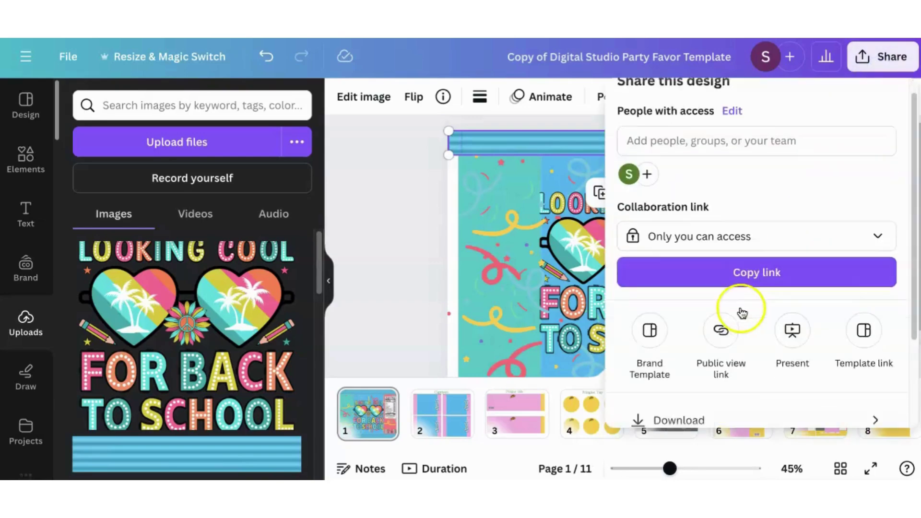
scroll(741, 310, down, 2)
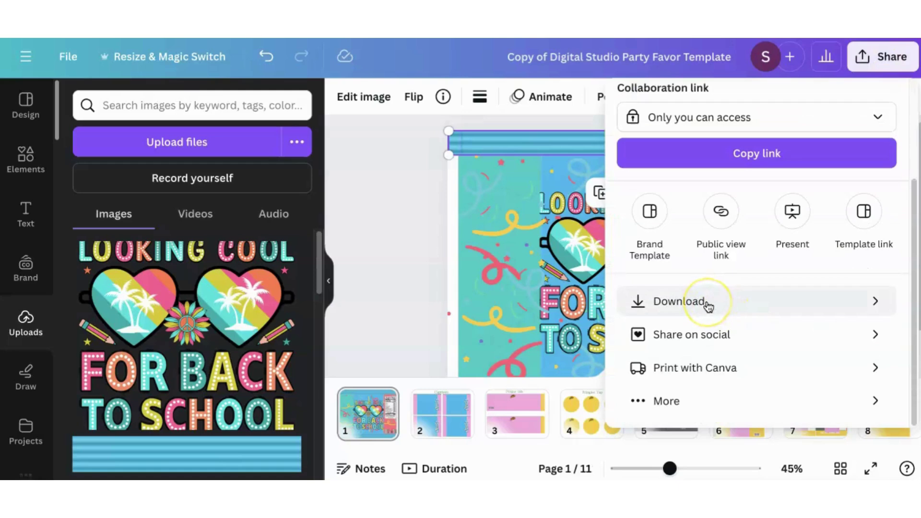
click(707, 304)
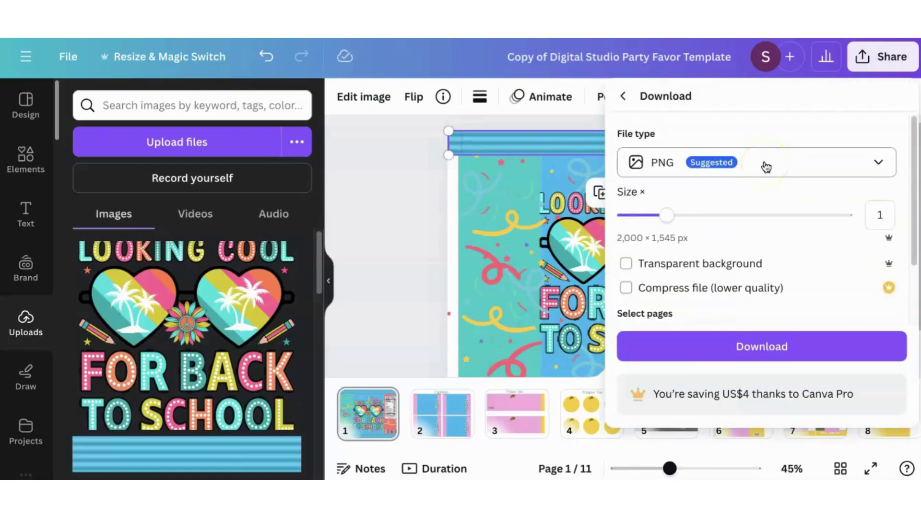
click(757, 268)
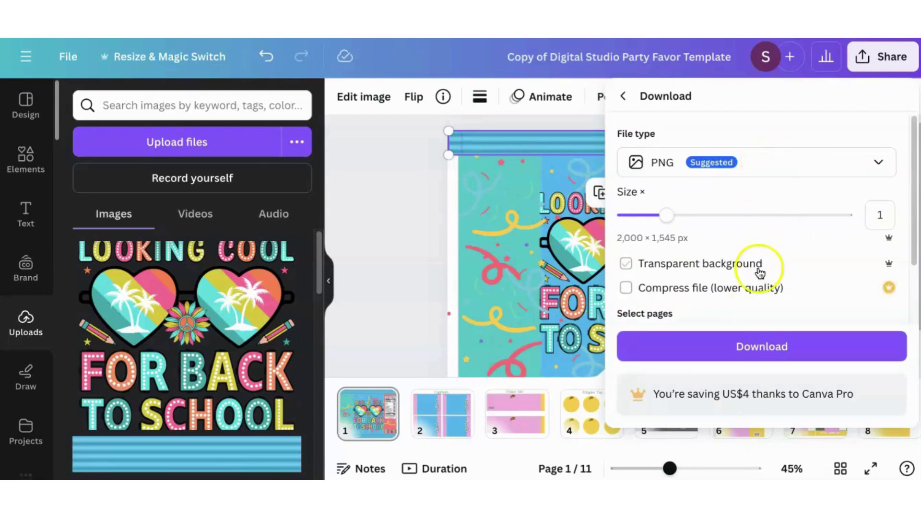
scroll(741, 262, down, 2)
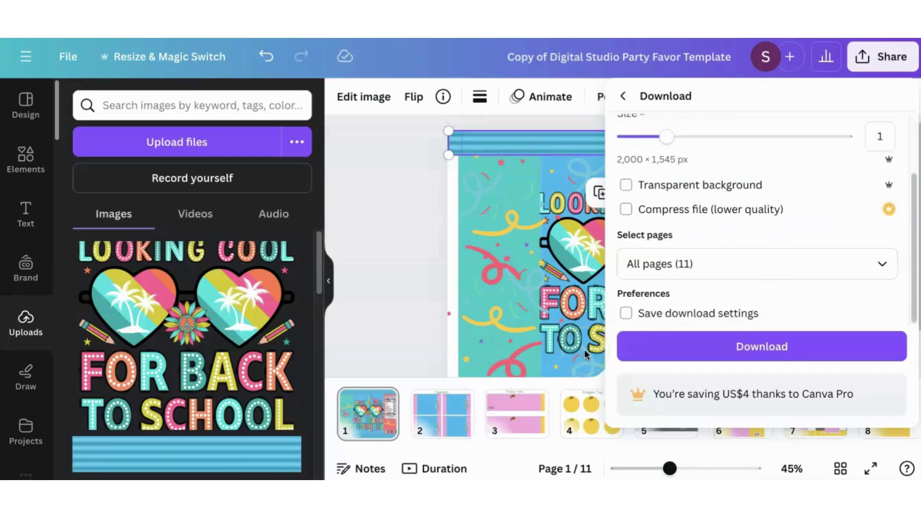
click(414, 274)
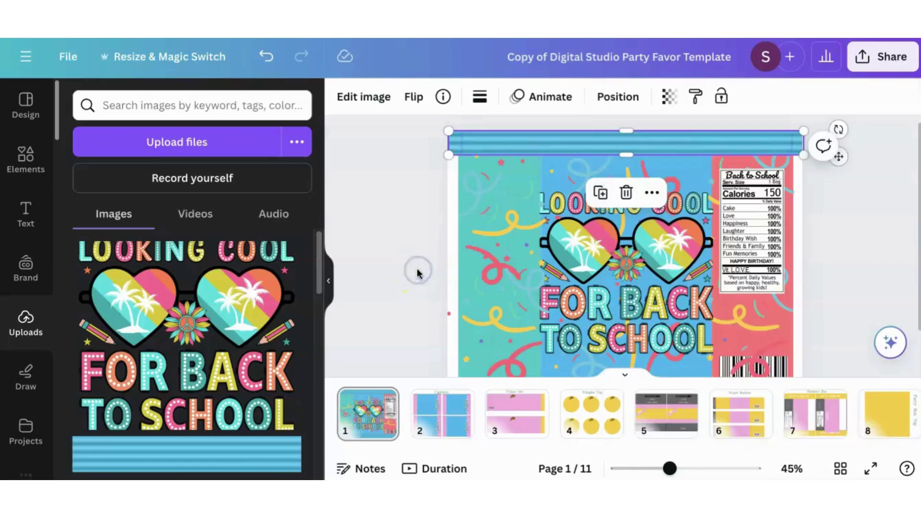
scroll(398, 284, down, 1)
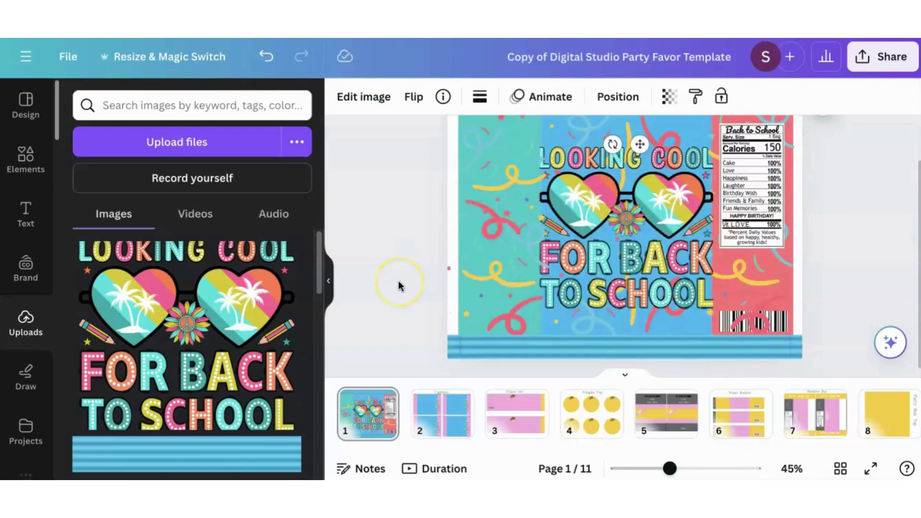
scroll(397, 284, up, 1)
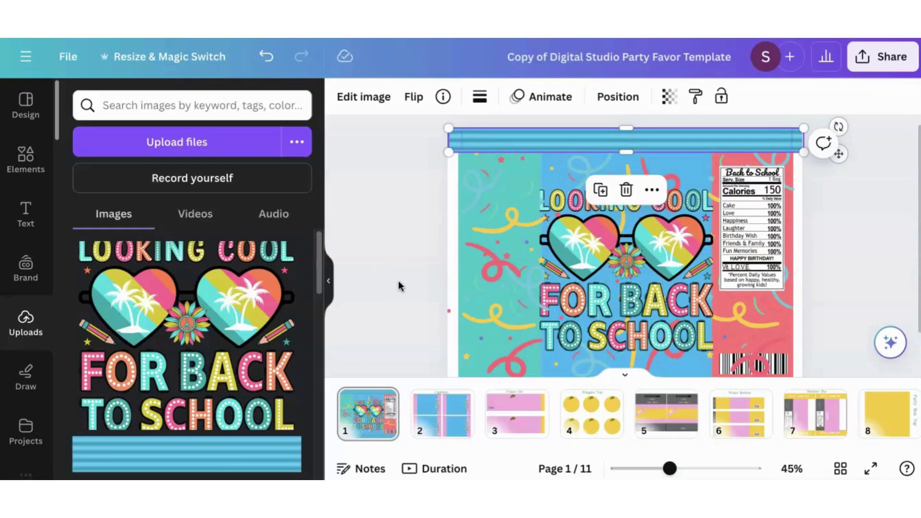